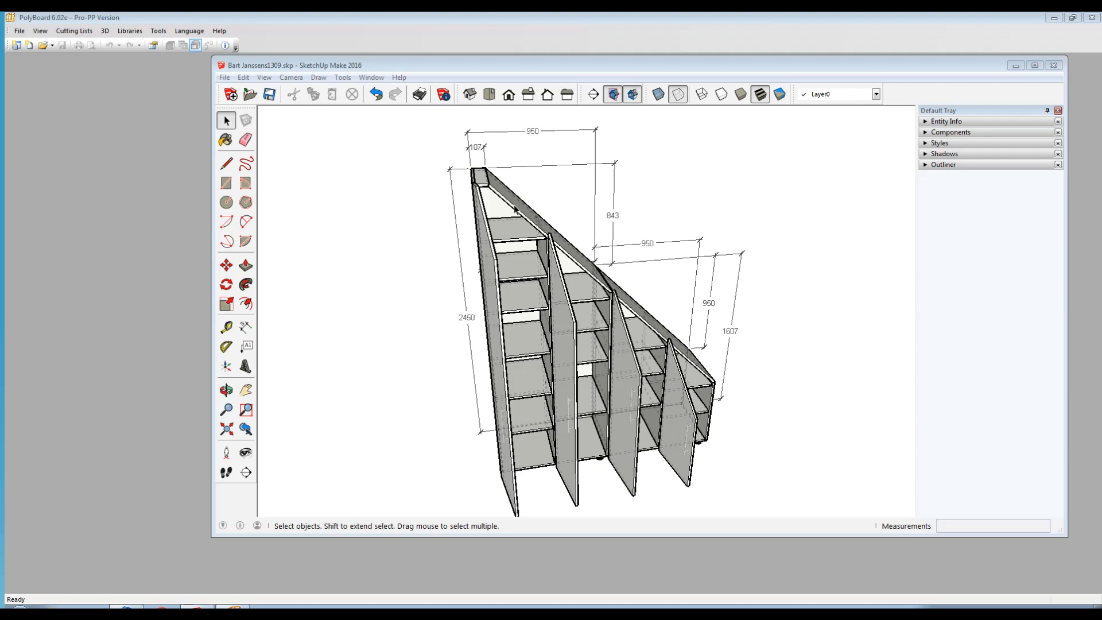
Examine the dimensioned sloped cabinet reference model from the front and both sides
middle_drag(714, 434, 644, 399)
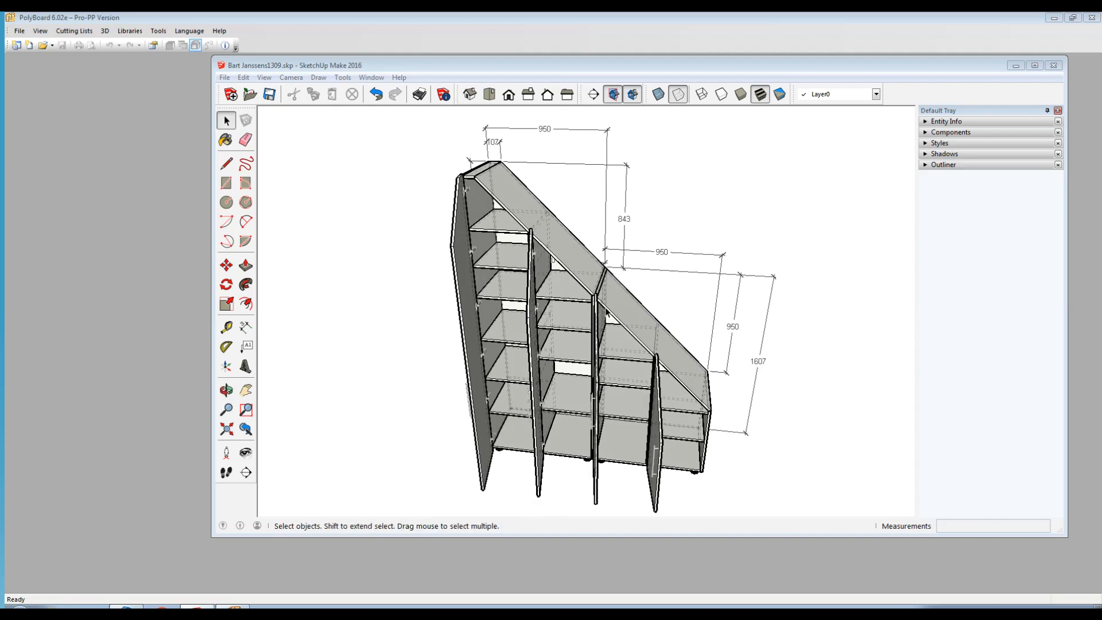
middle_drag(719, 430, 522, 258)
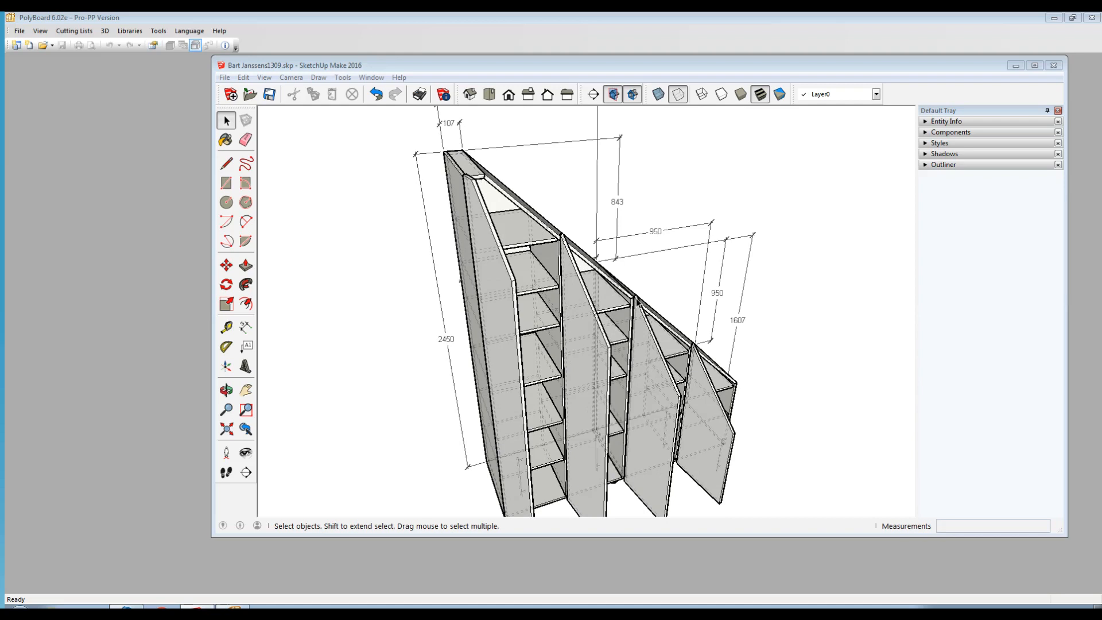
scroll(635, 298, down, 1)
middle_drag(654, 344, 601, 405)
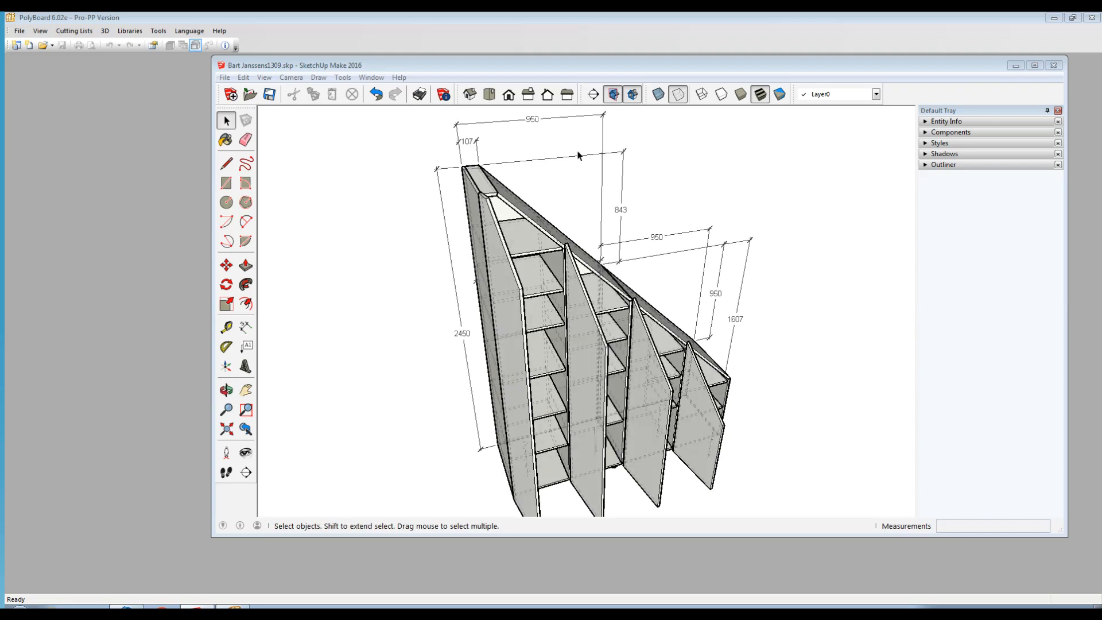
Switch to PolyBoard, start a new project and place one box cabinet with default dimensions in the plan
click(120, 198)
click(15, 49)
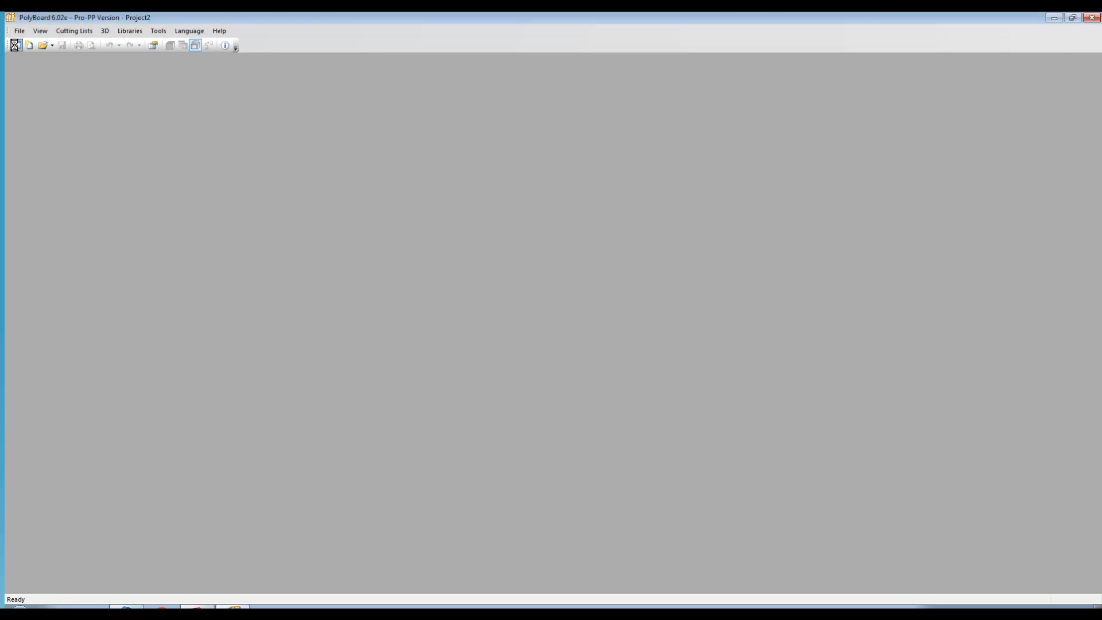
right_click(42, 362)
click(61, 367)
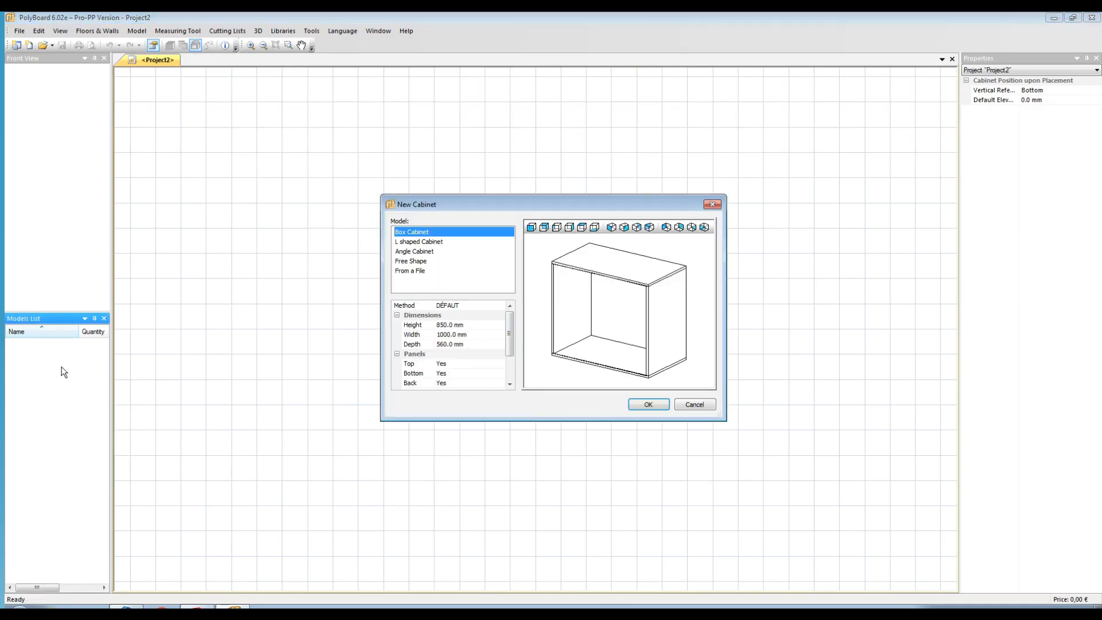
click(648, 405)
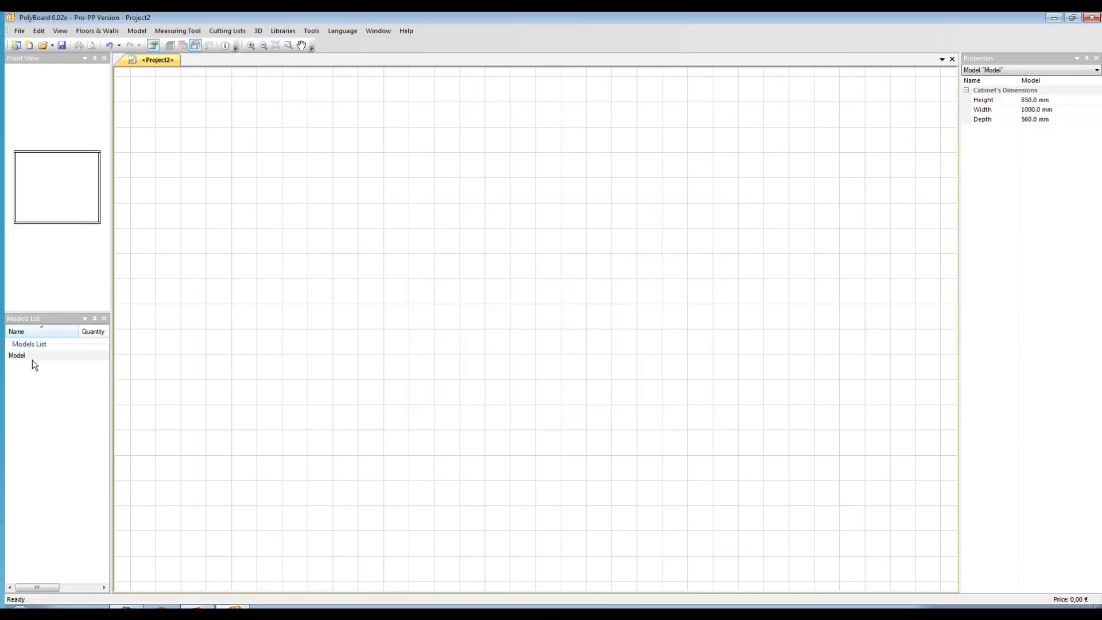
drag(32, 357, 320, 332)
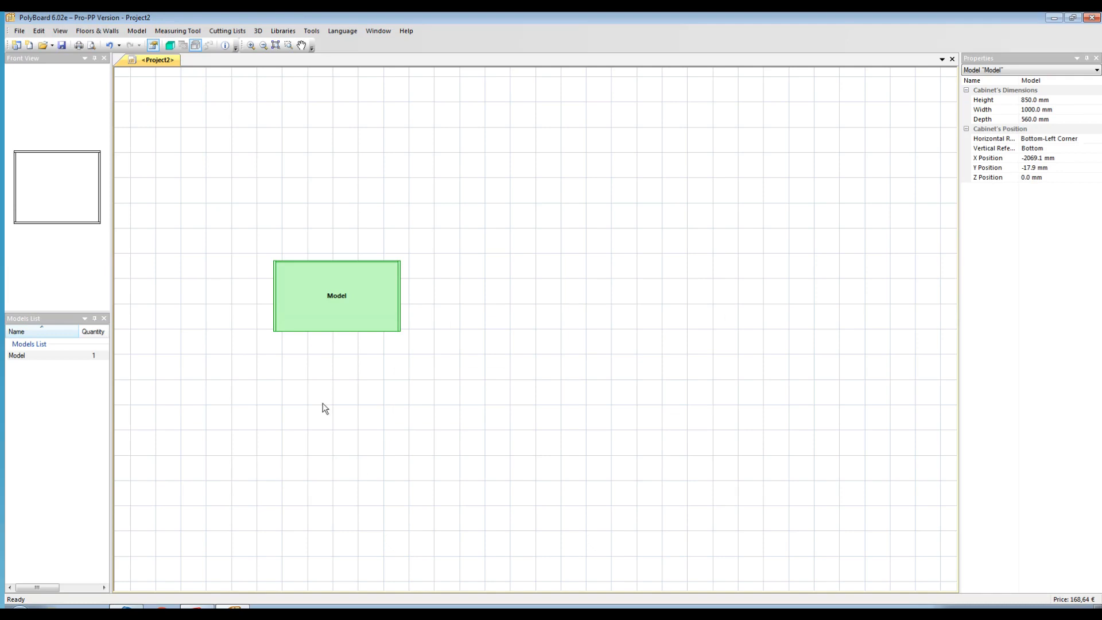
Show the project's 3D view beside the plan and move the cabinet nearer the plan's centre
click(169, 46)
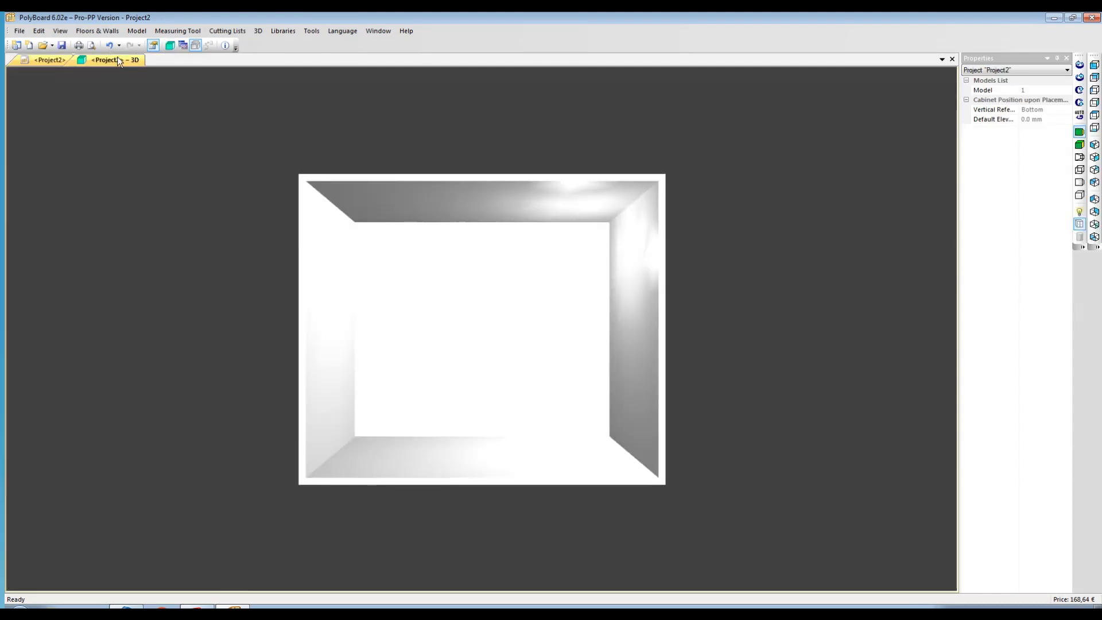
drag(118, 60, 654, 381)
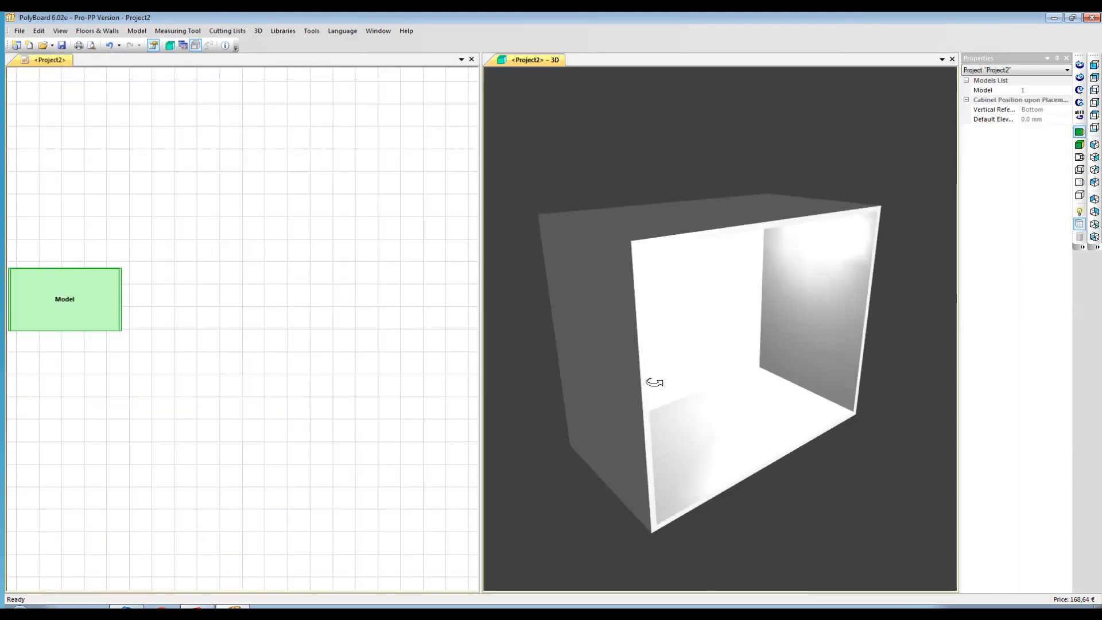
click(214, 360)
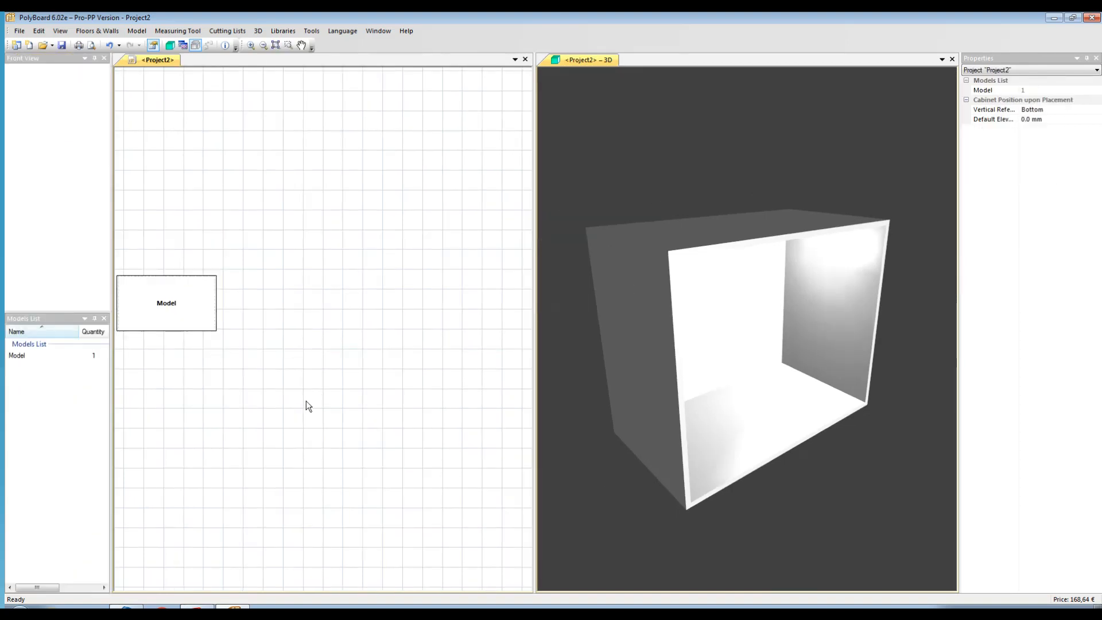
click(208, 330)
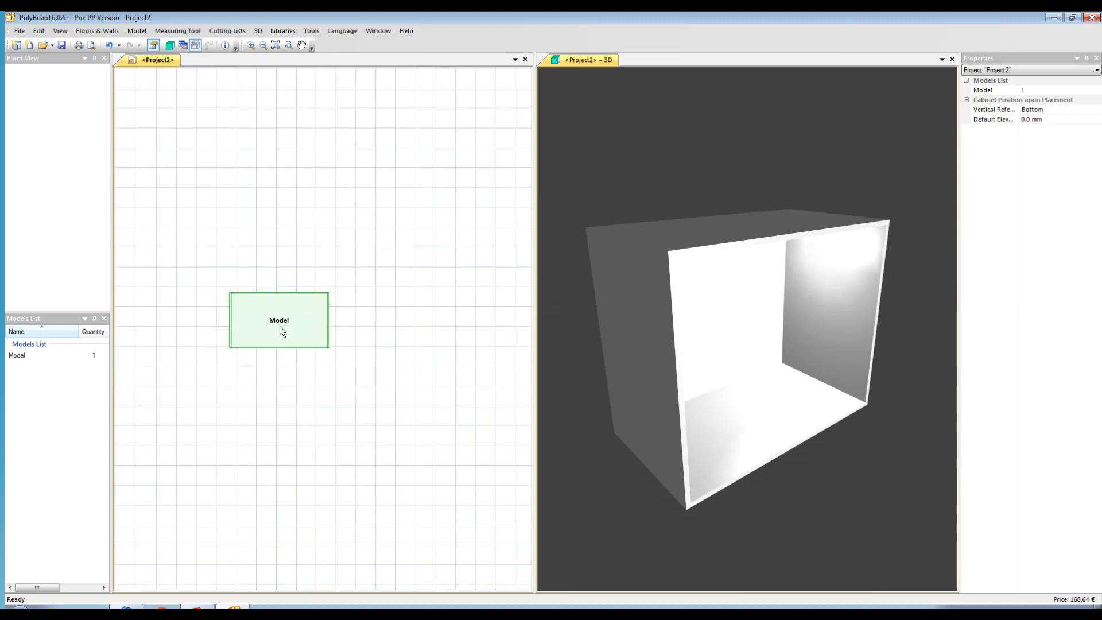
Open the placed cabinet for editing, check the SketchUp reference, and set its height to 1607 mm and width to 950 mm
double_click(280, 326)
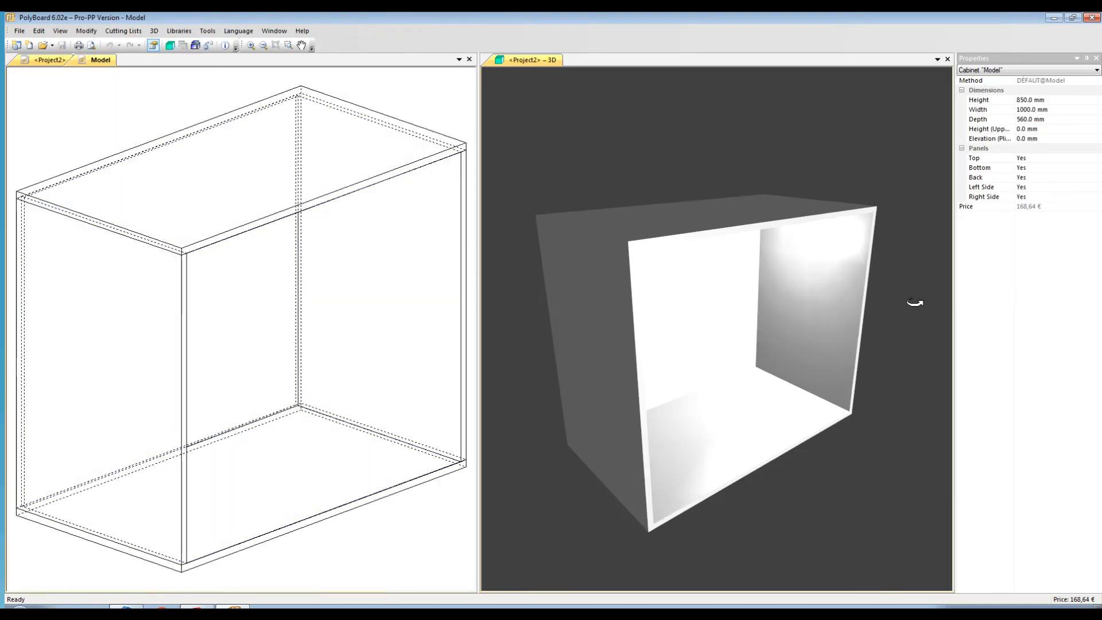
click(197, 607)
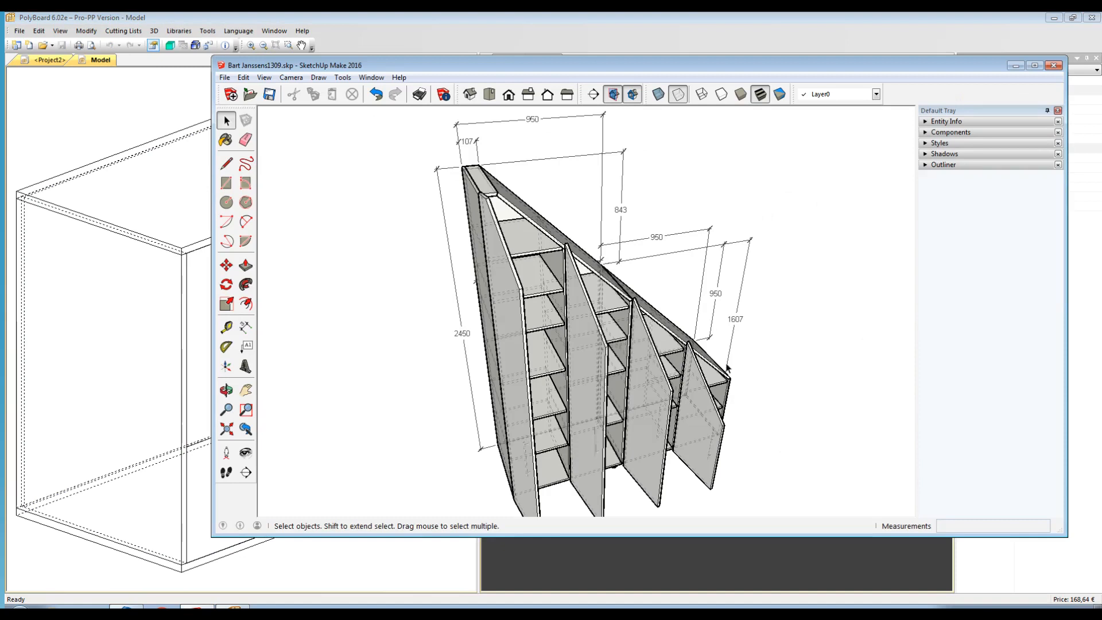
middle_drag(730, 402, 804, 459)
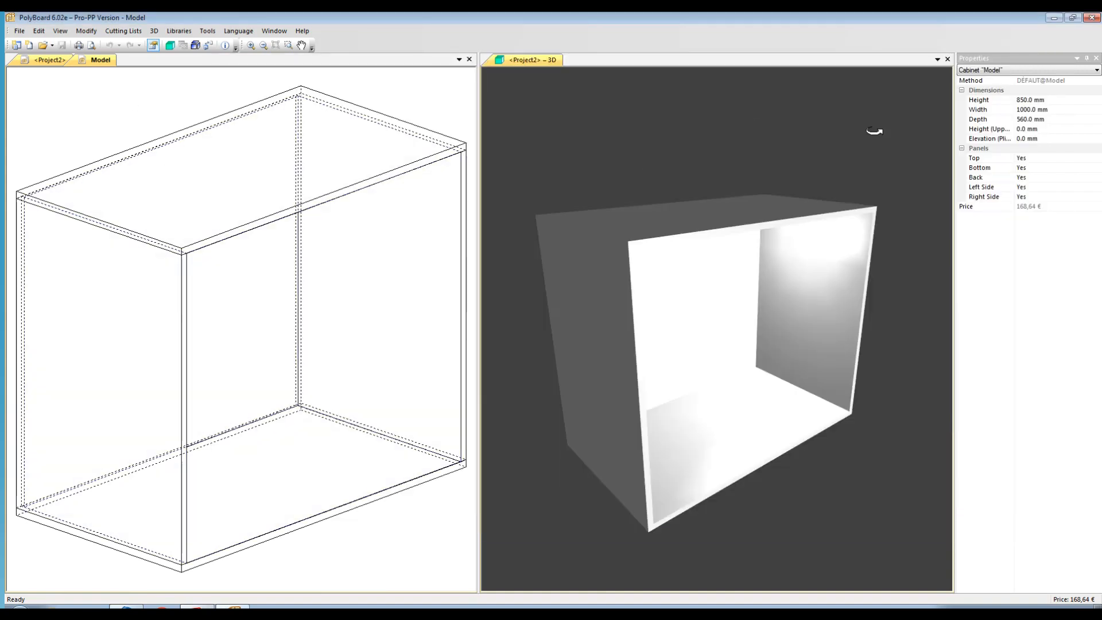
click(1036, 100)
text(160)
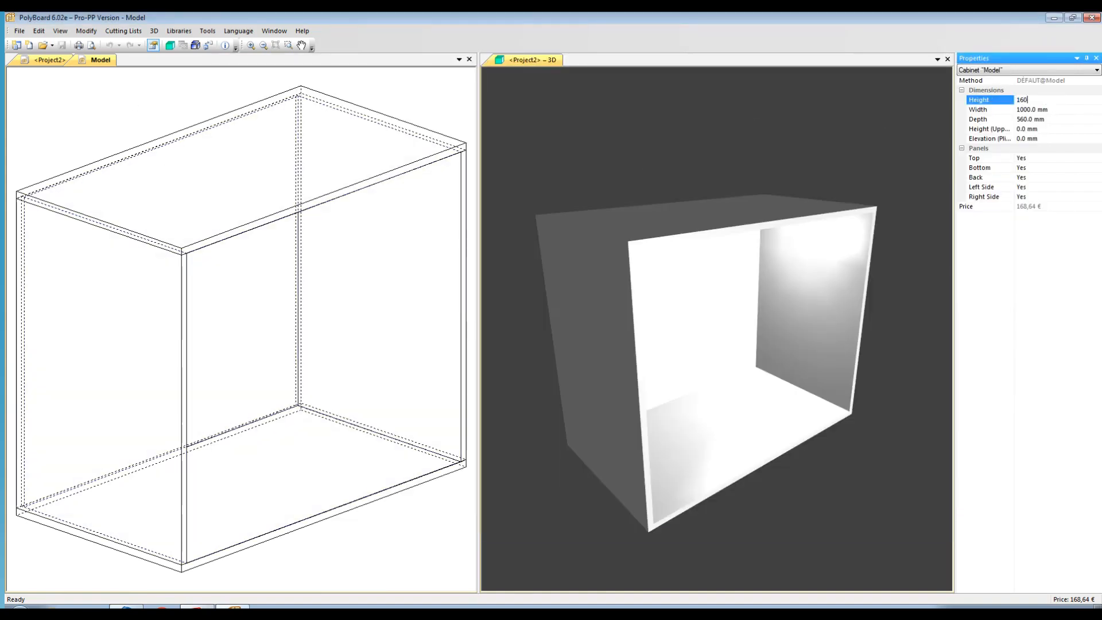
text(7)
click(1012, 112)
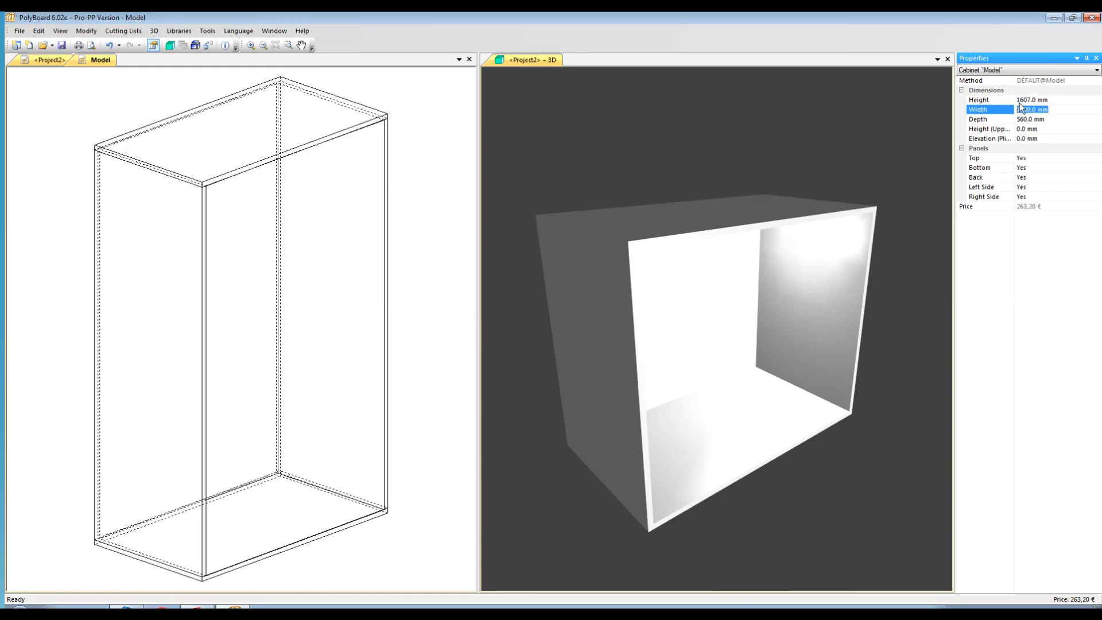
text(950)
key(Return)
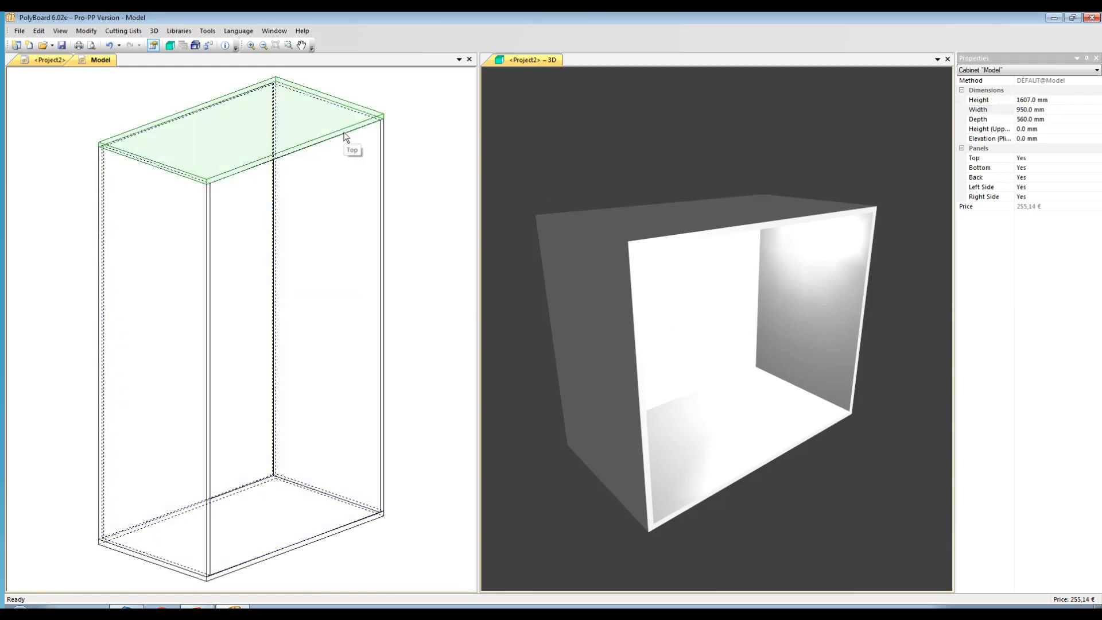
Check the slope dimension in the SketchUp reference and set the width slope of the cabinet's top panel to -950 mm
click(345, 144)
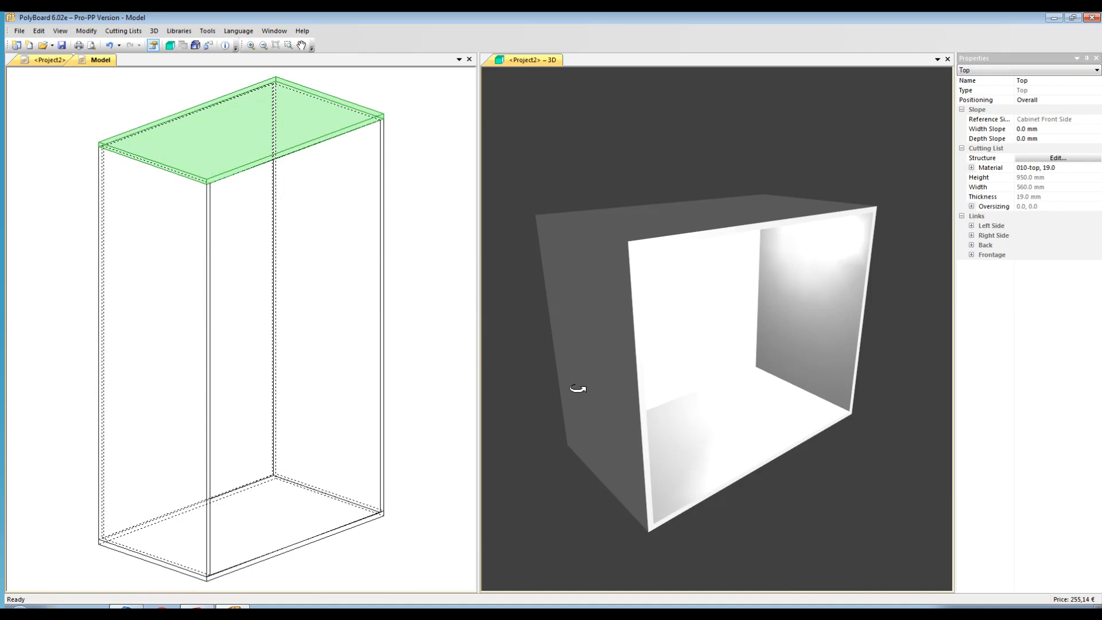
key(alt+Tab)
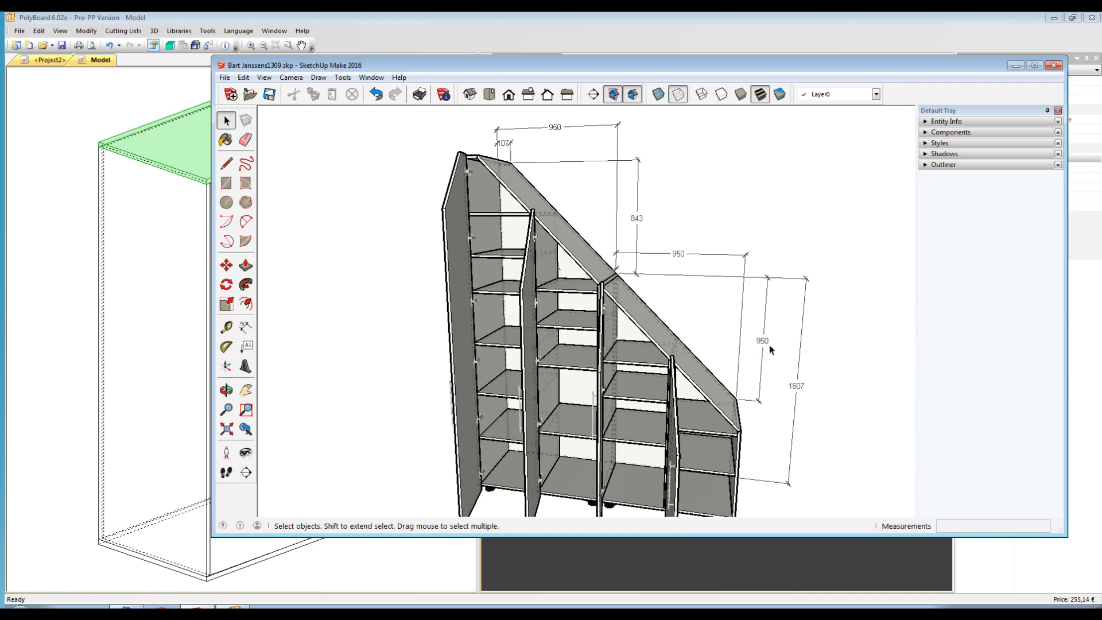
click(97, 113)
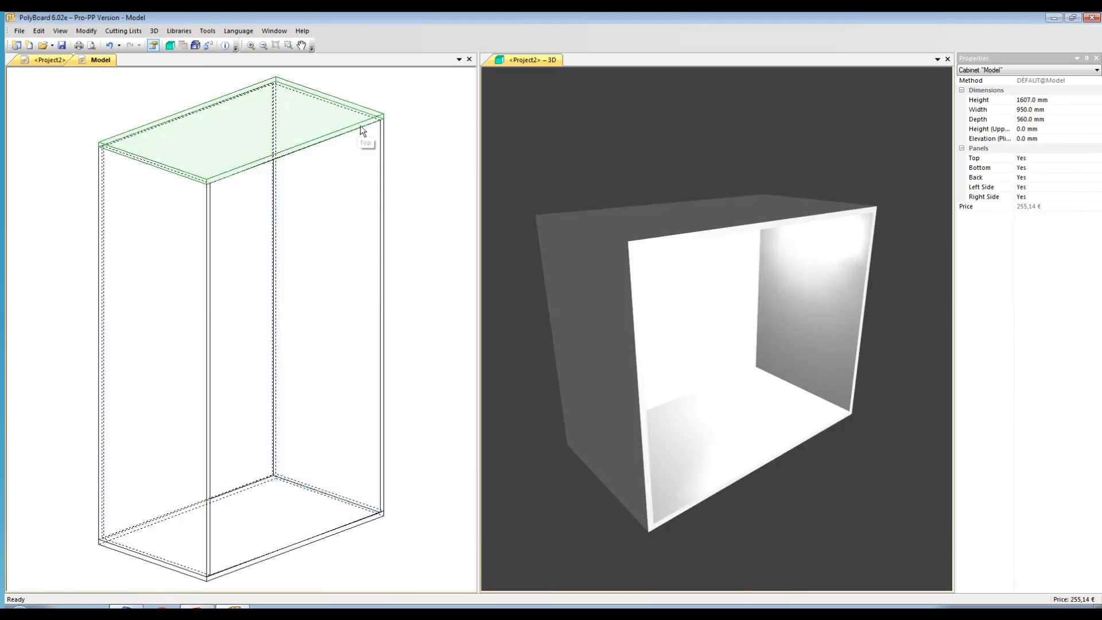
click(362, 130)
click(1045, 130)
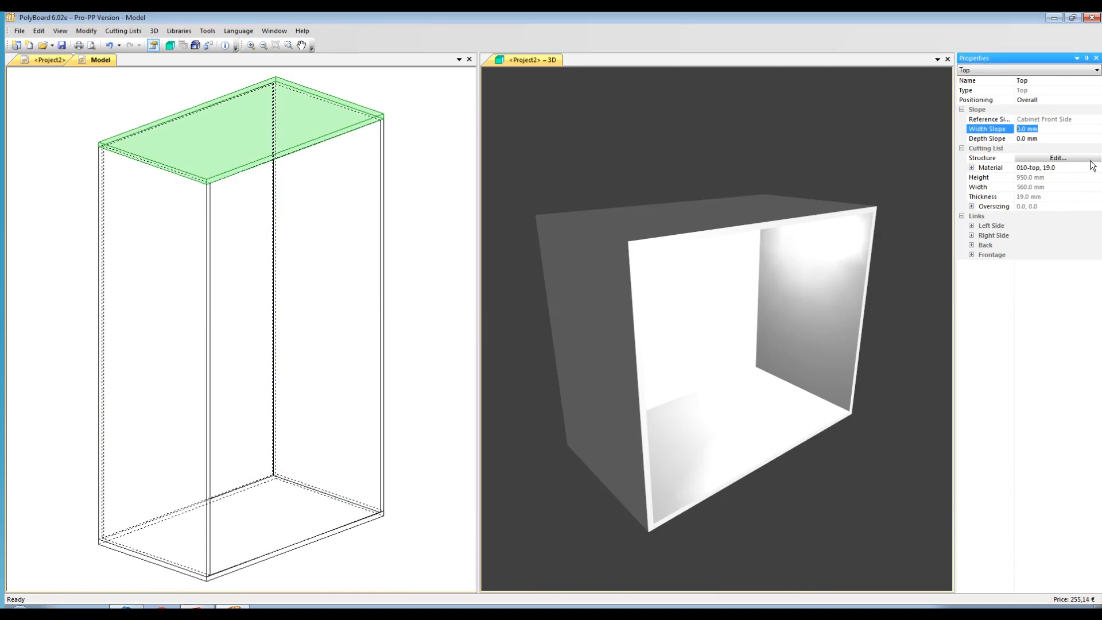
text(-950)
key(Return)
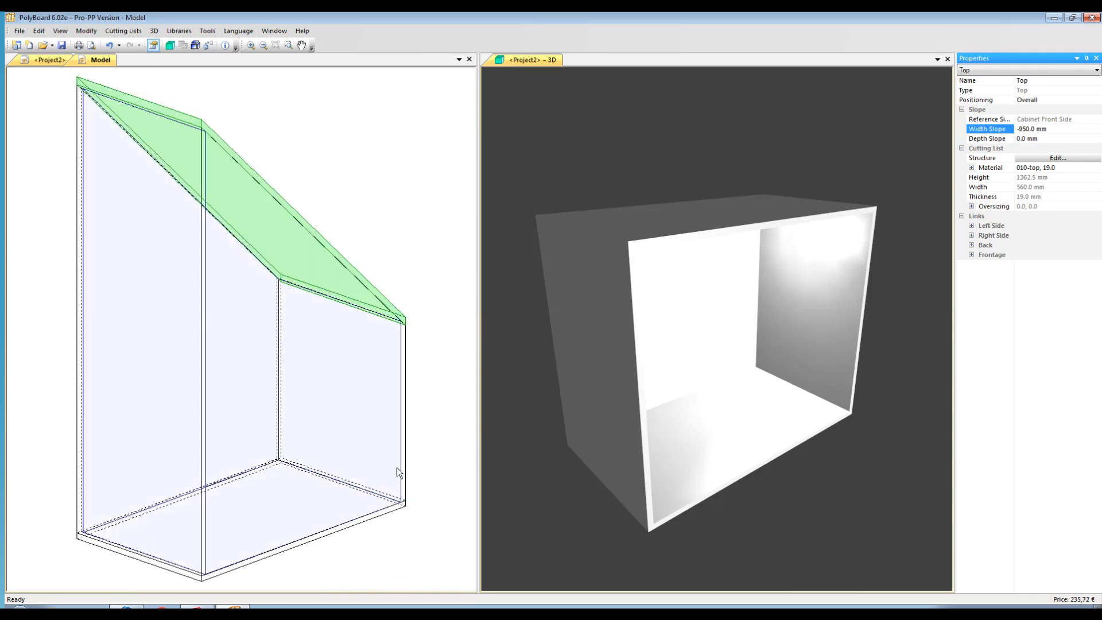
Add one upright to the cabinet interior, positioned proportionally at 50 % of the width
right_click(239, 318)
click(276, 339)
click(596, 367)
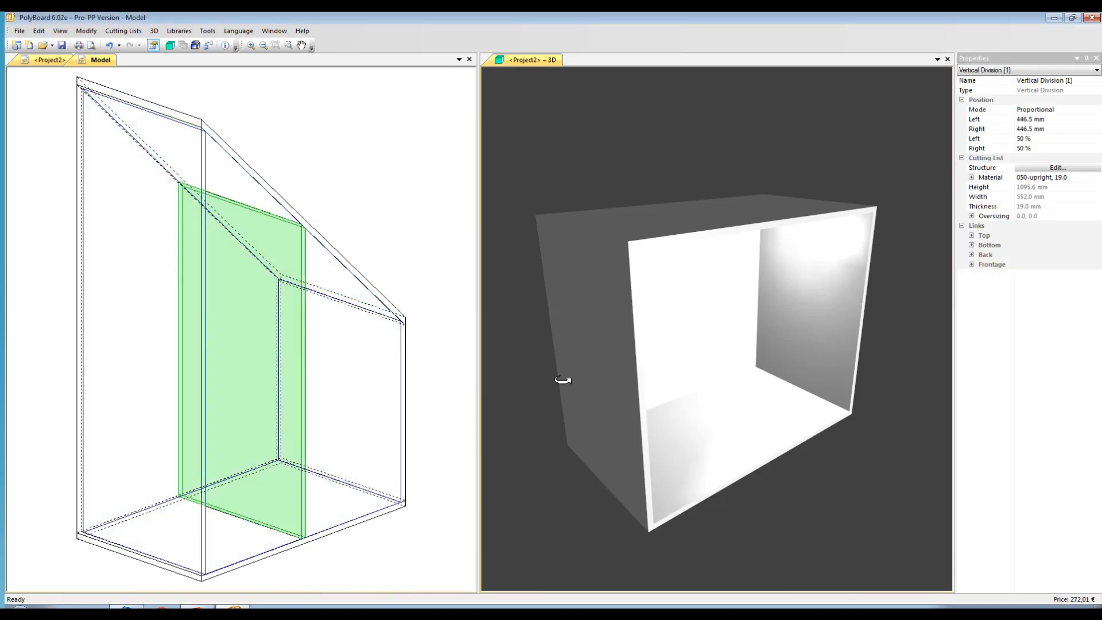
Add one mobile shelf to the lower, right-hand compartment, positioned proportionally at 50 %
right_click(338, 357)
click(367, 359)
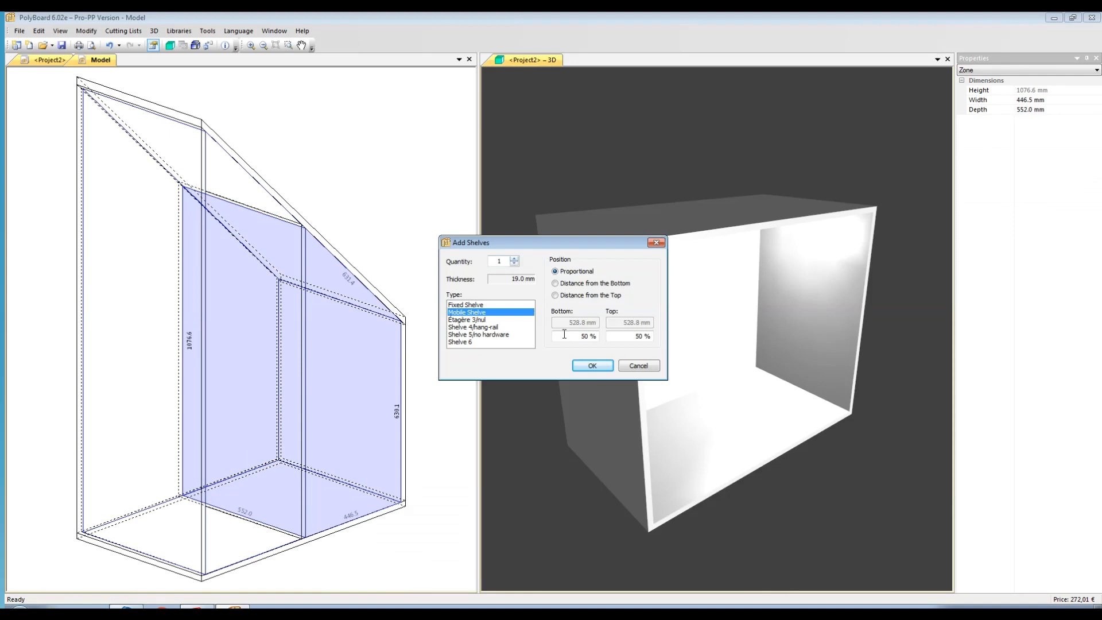
click(593, 365)
Add two proportionally spaced mobile shelves to the taller, left-hand compartment
right_click(127, 274)
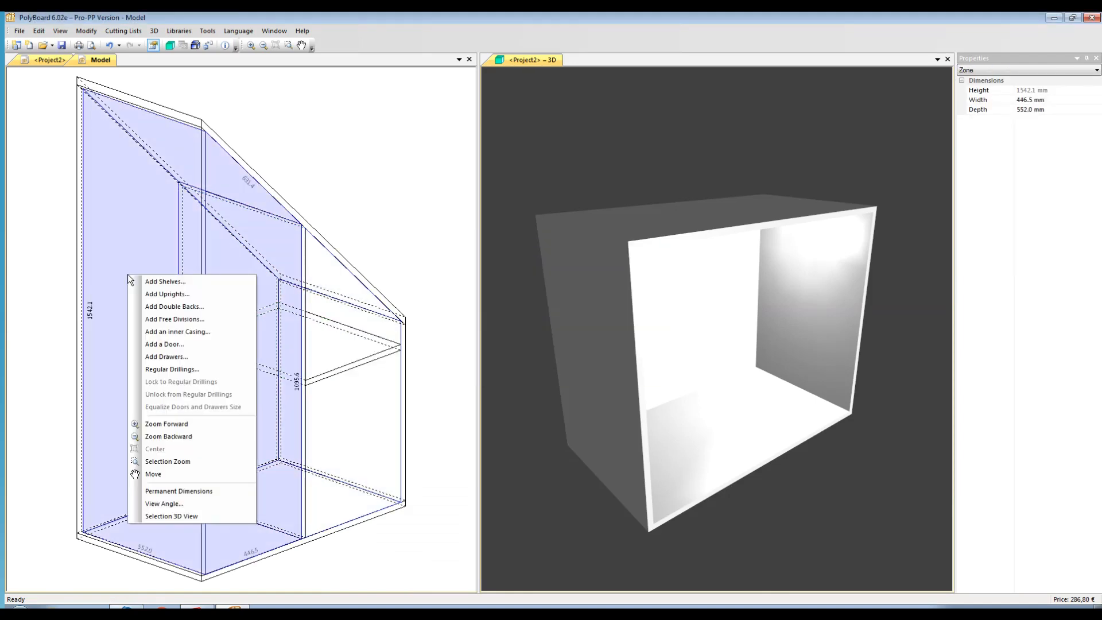
click(157, 278)
click(466, 311)
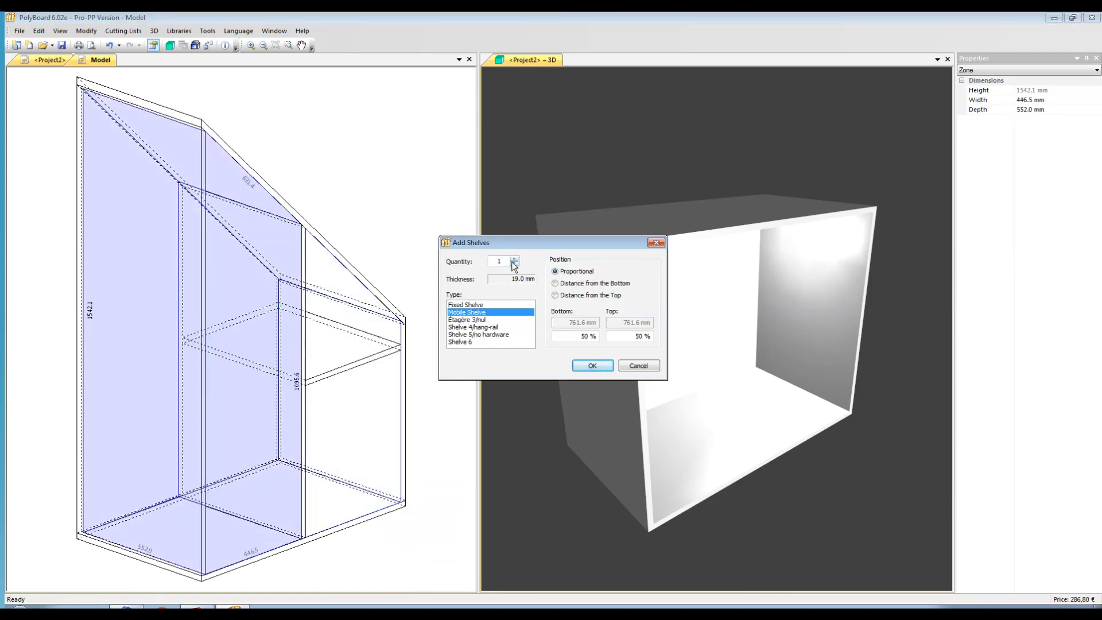
click(514, 259)
click(595, 365)
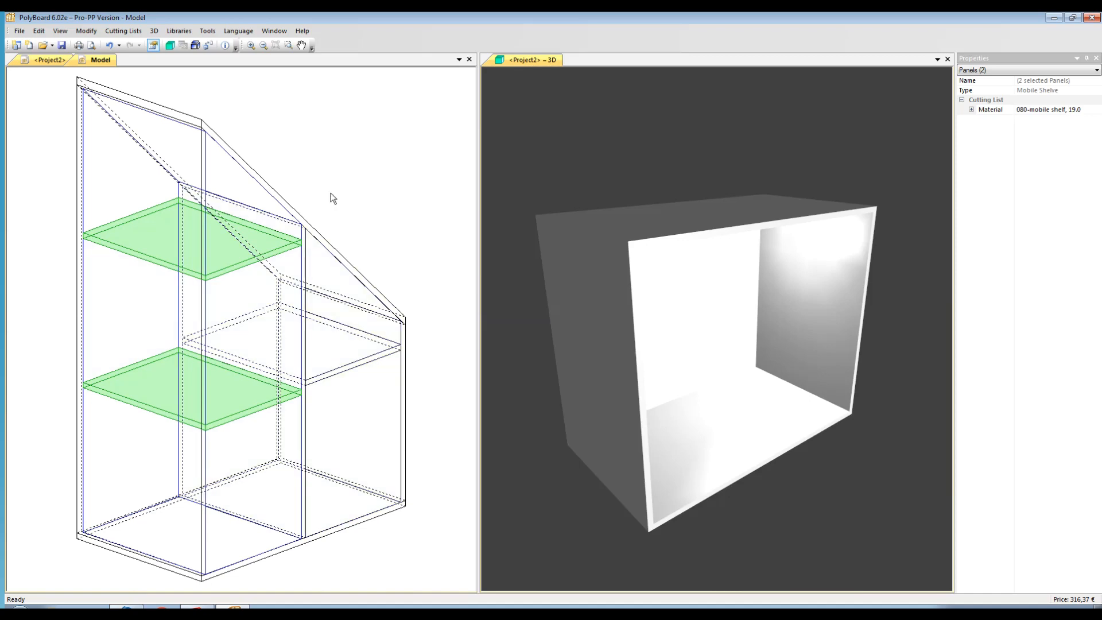
Close the cabinet, saving the modifications in the model, and place a second copy directly against the first one's left side
click(469, 59)
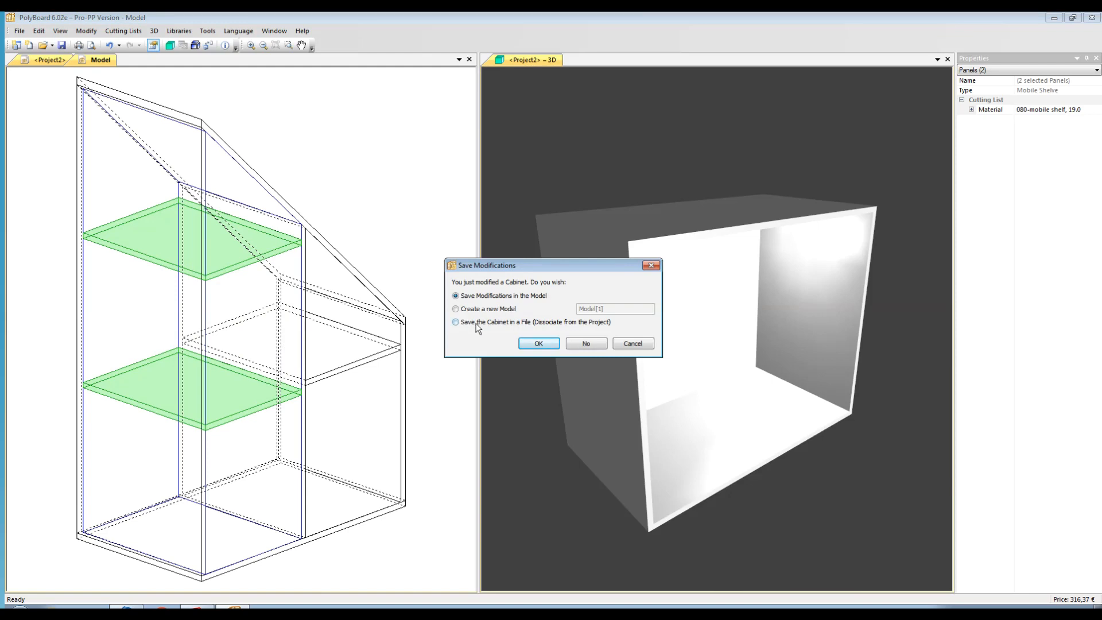
click(546, 343)
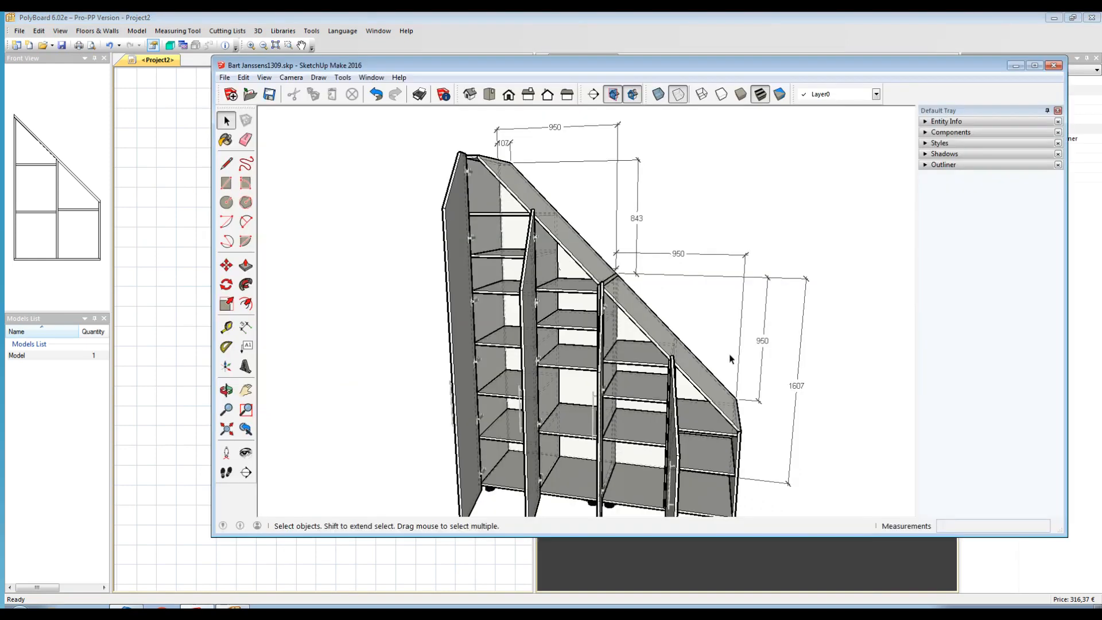
click(202, 608)
middle_drag(673, 326, 482, 166)
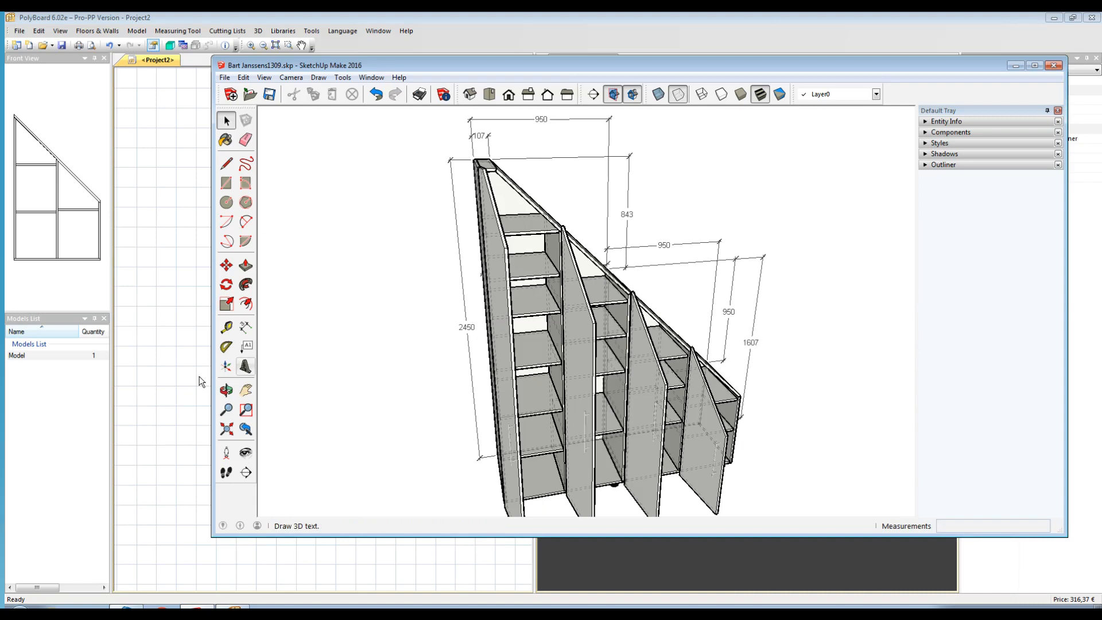
click(161, 319)
mouse_move(18, 357)
mouse_down()
mouse_move(133, 361)
mouse_move(130, 349)
mouse_up()
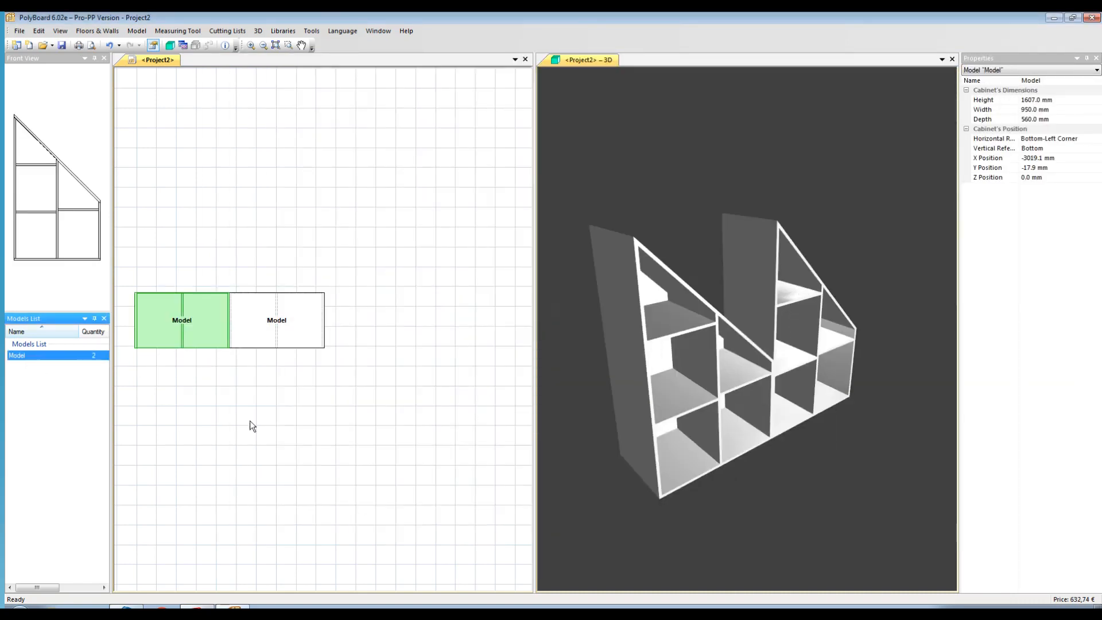
Open the left cabinet copy for editing and set its height to 2450 mm
double_click(171, 330)
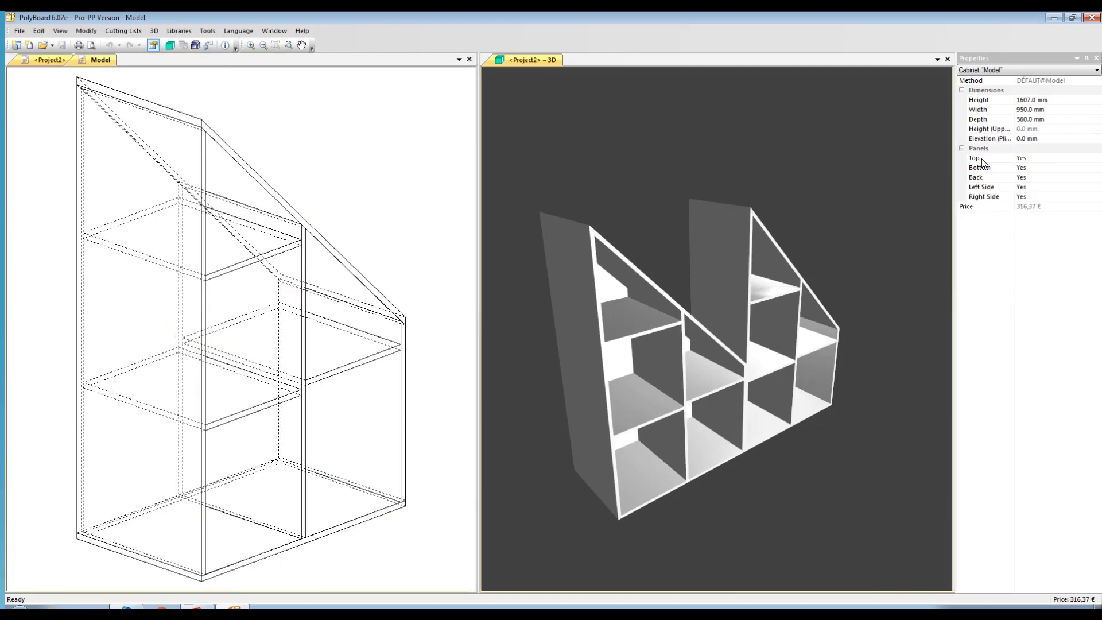
drag(1049, 100, 1010, 107)
text(24)
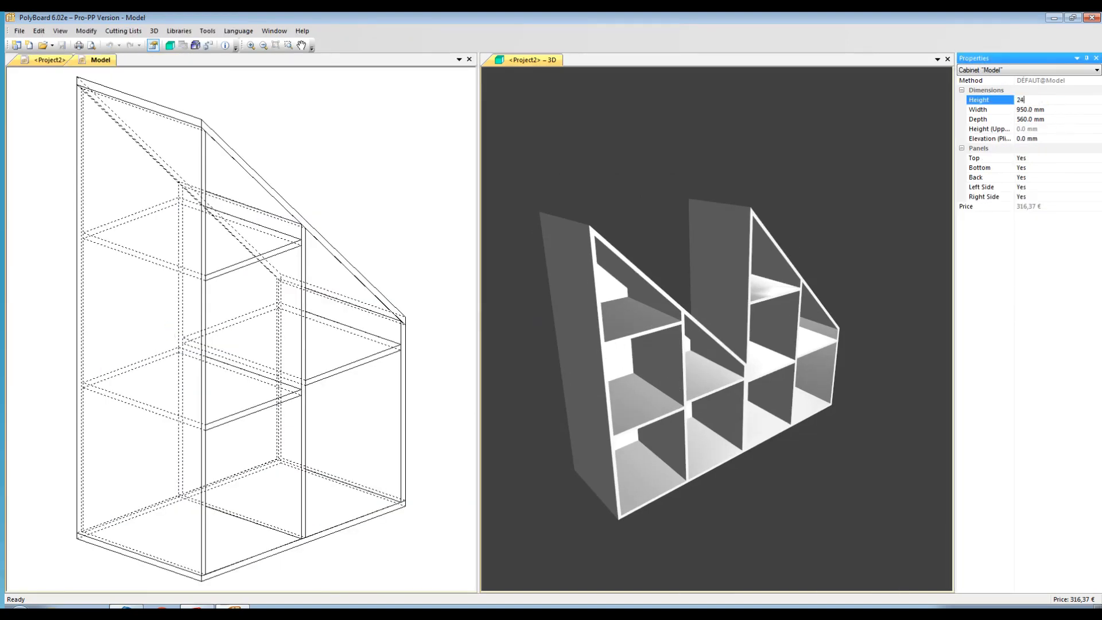
text(50)
key(Return)
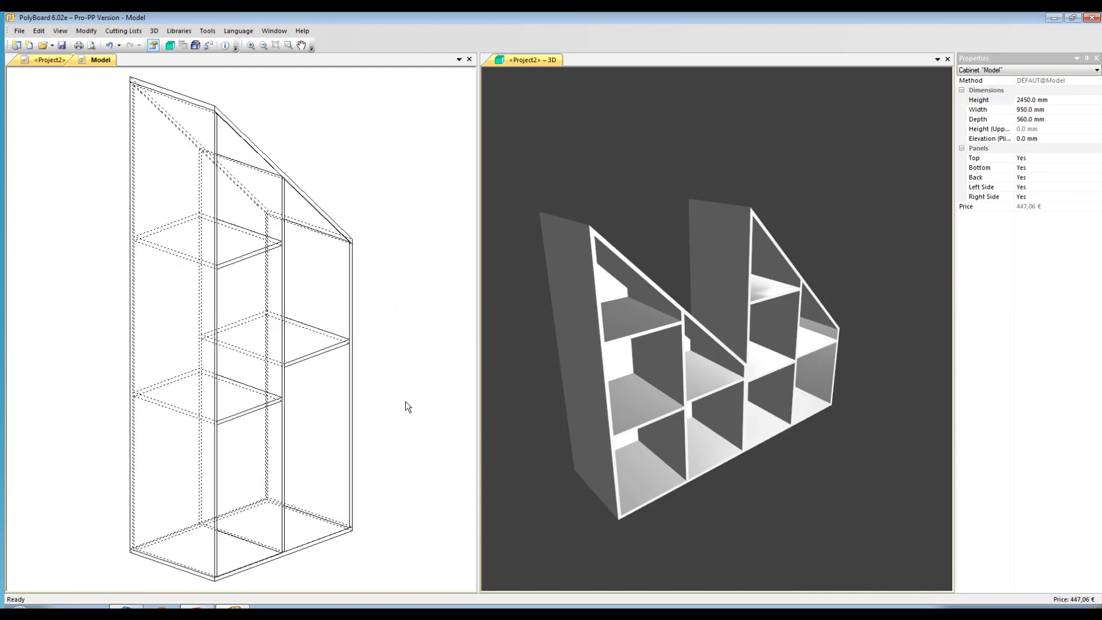
Delete the mobile shelves from both compartments of the left cabinet
click(262, 254)
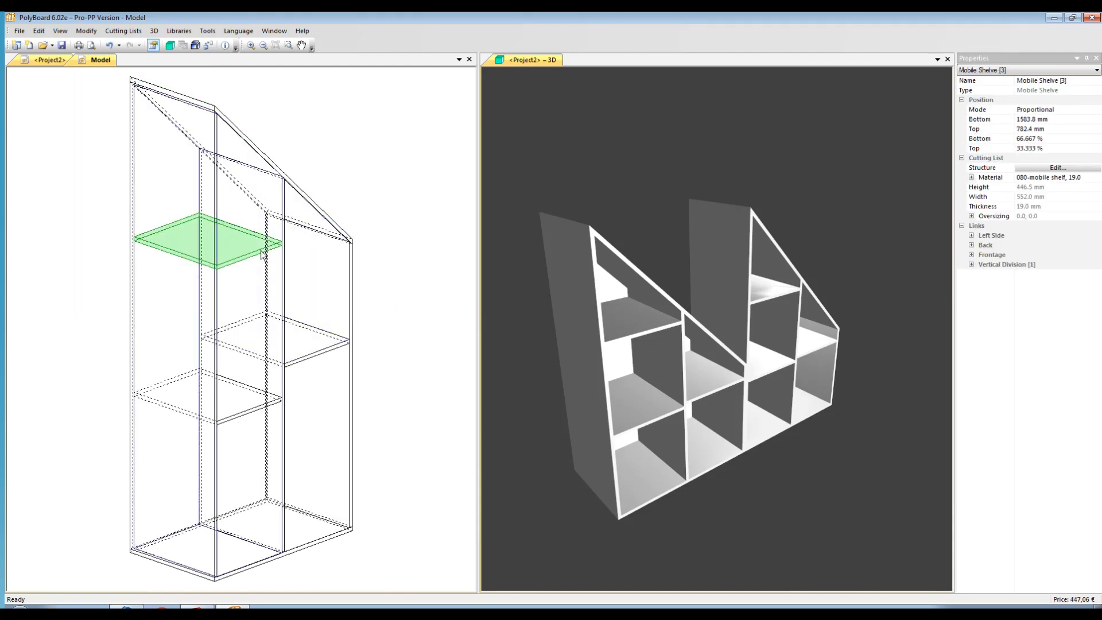
key(Delete)
key(Return)
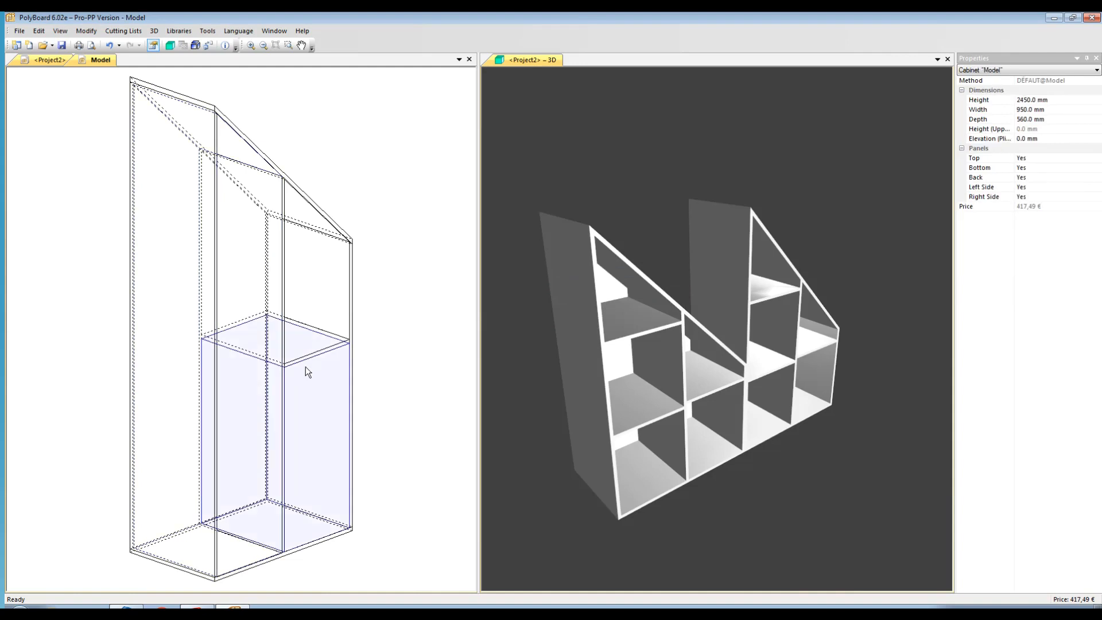
click(309, 356)
key(Delete)
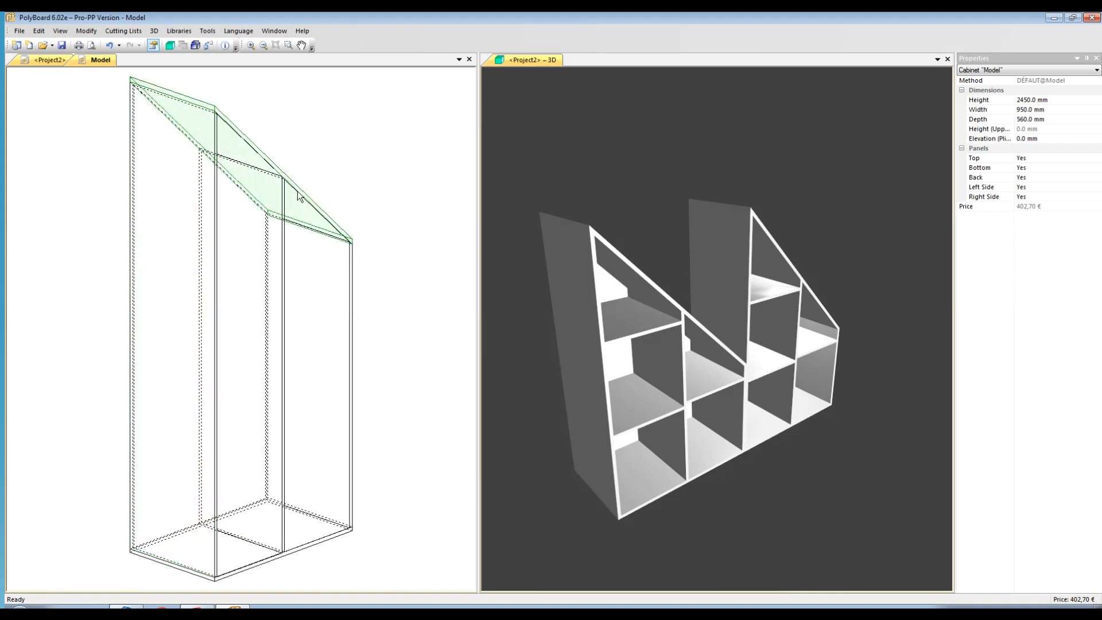
Start a Multiple Slope Top along the cabinet width and check the top's dimensions in the SketchUp reference
click(86, 31)
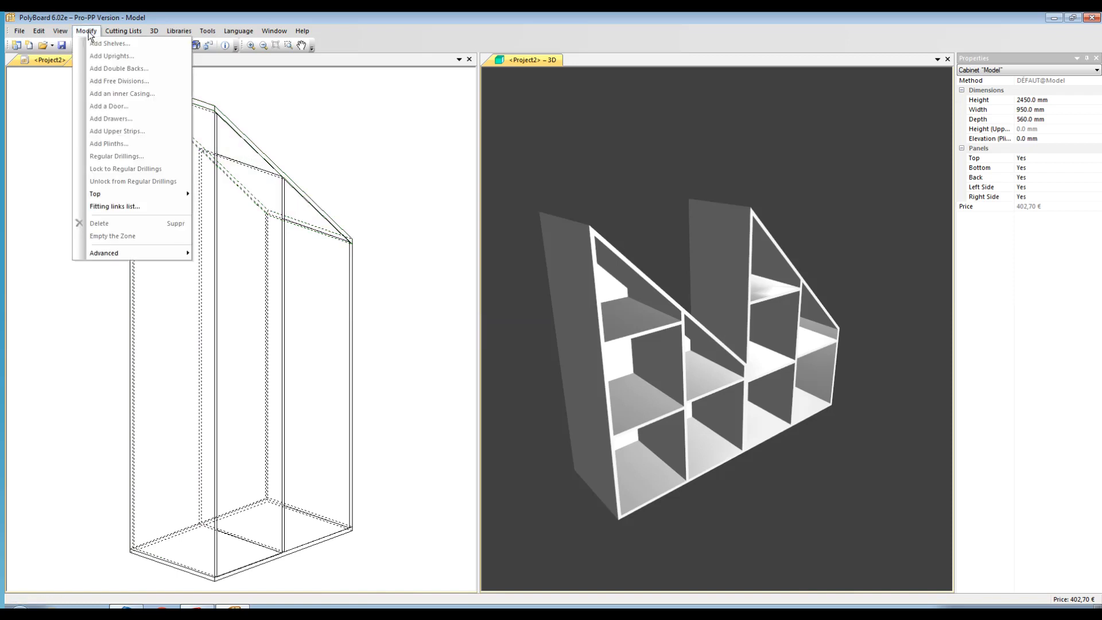
mouse_move(178, 194)
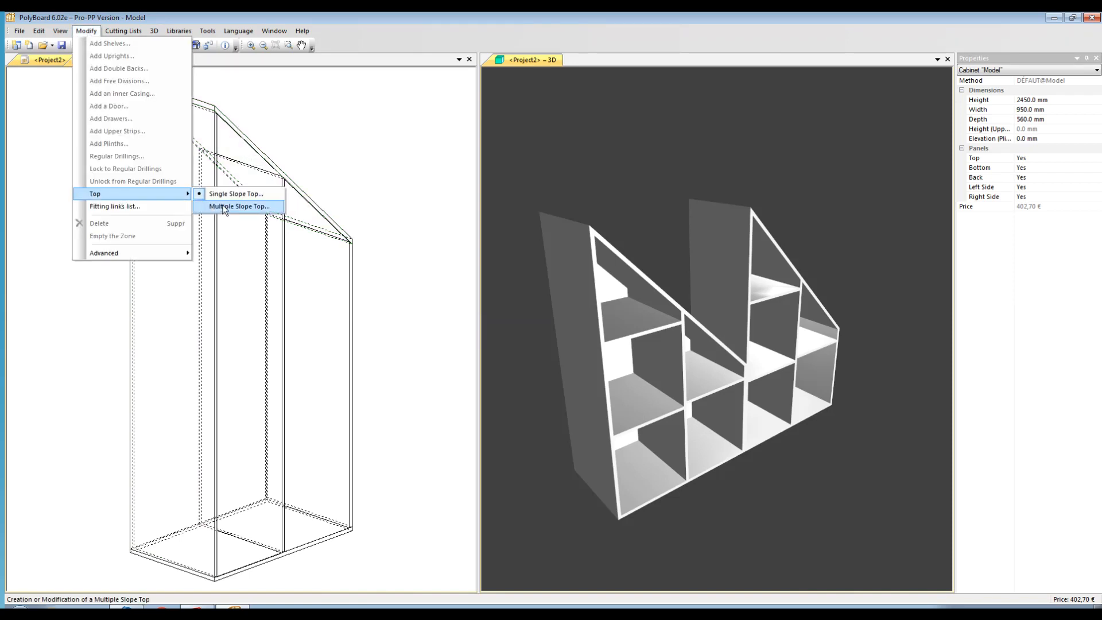
click(224, 206)
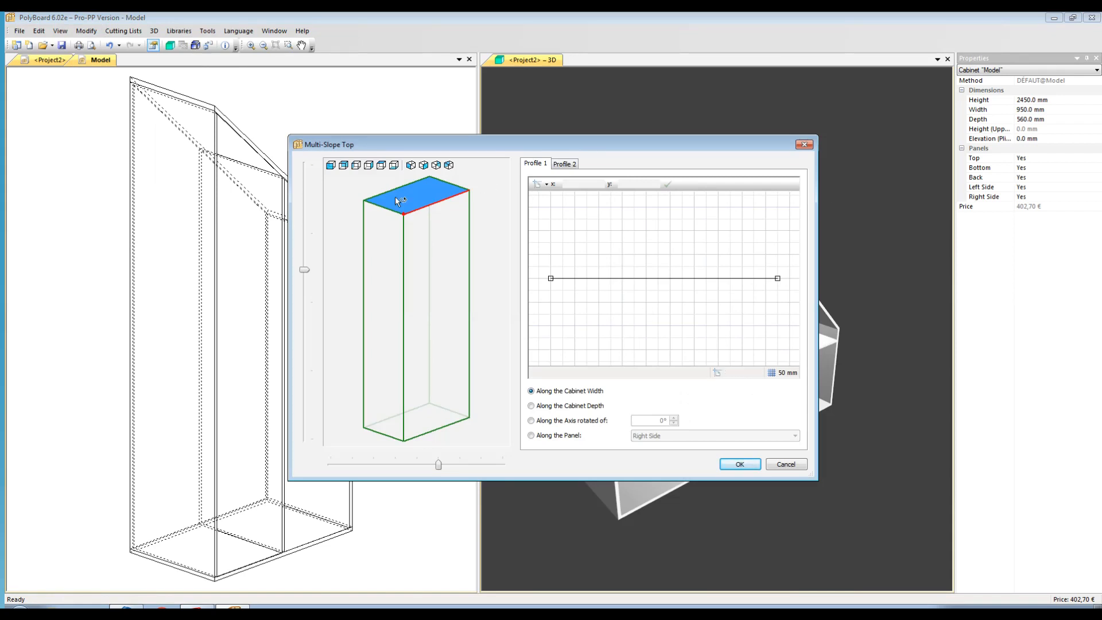
drag(450, 185, 427, 189)
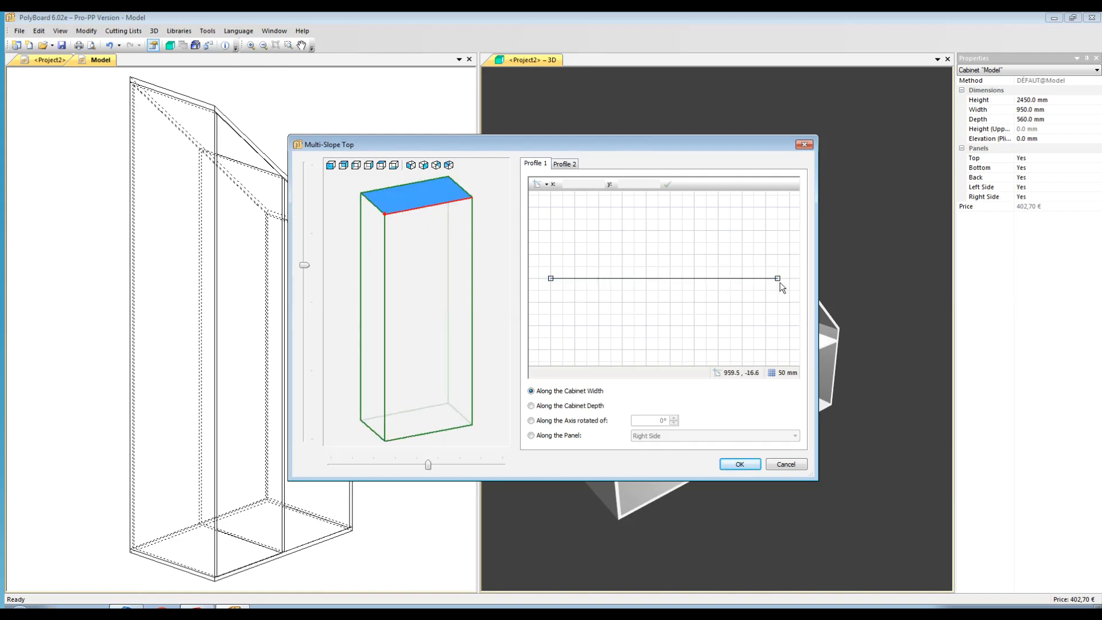
click(550, 279)
mouse_move(561, 277)
click(197, 606)
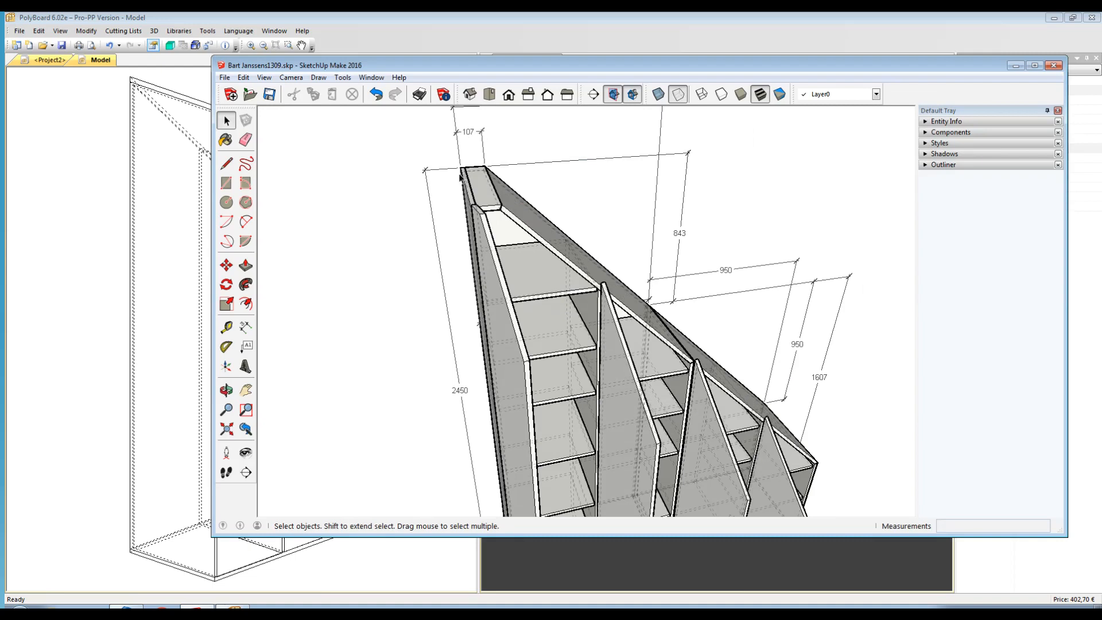
click(232, 607)
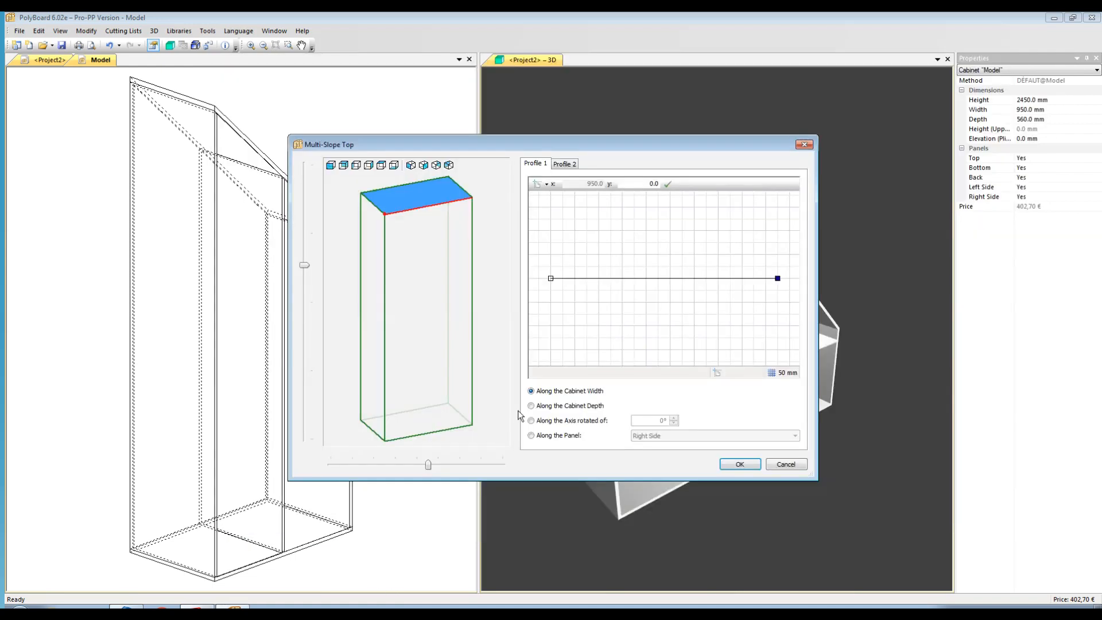
Add a vertex near the left end of Profile 1, consult the SketchUp reference, and set the vertex's X position to 107 mm
click(591, 278)
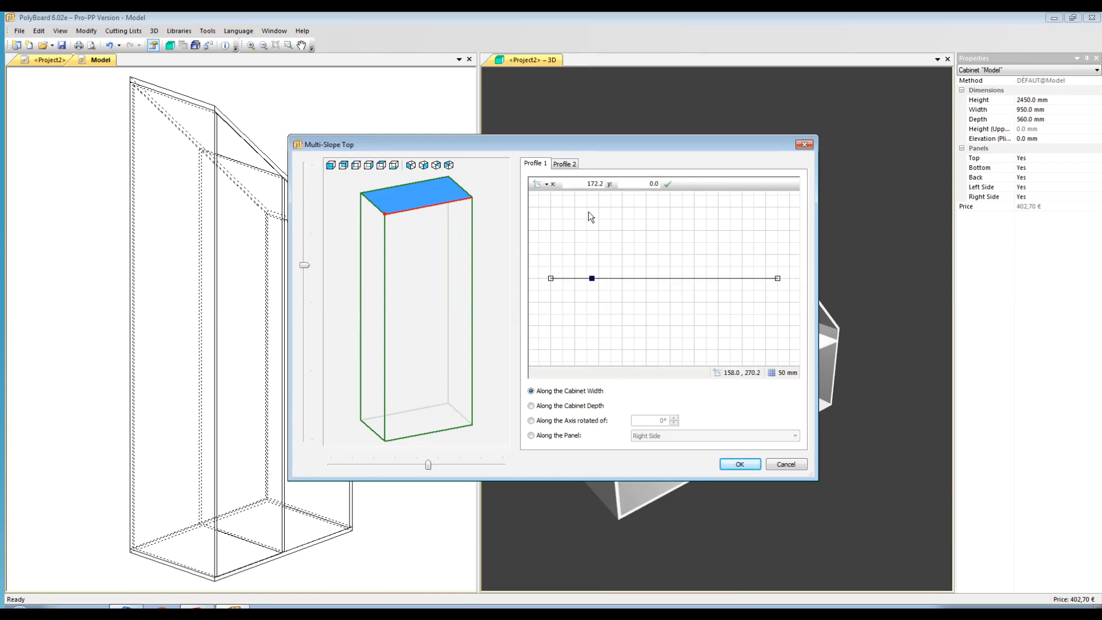
click(590, 185)
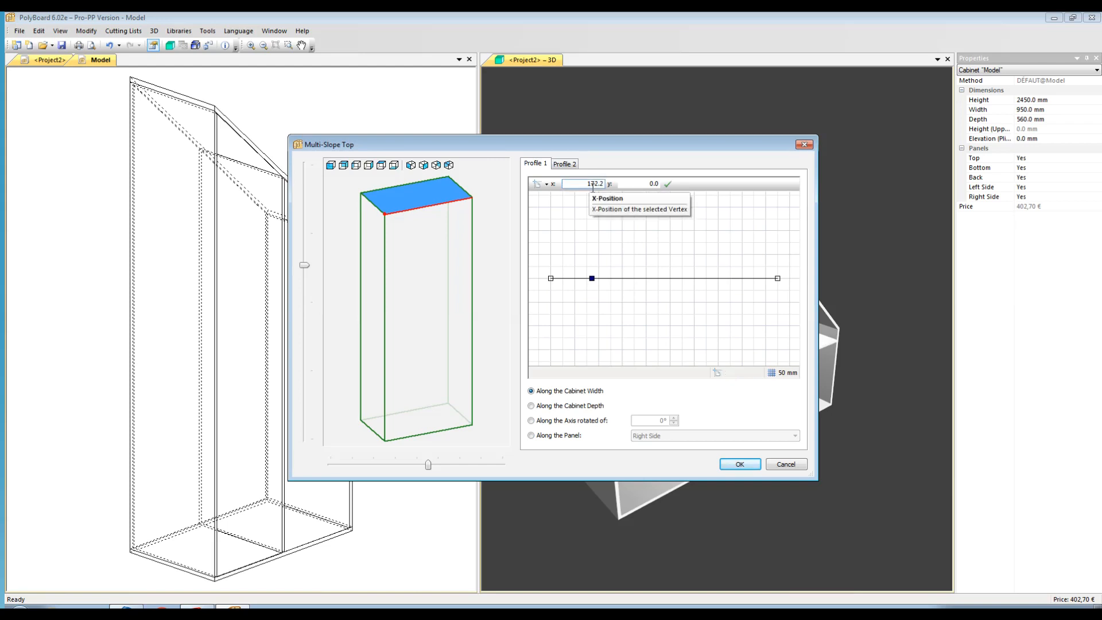
click(653, 185)
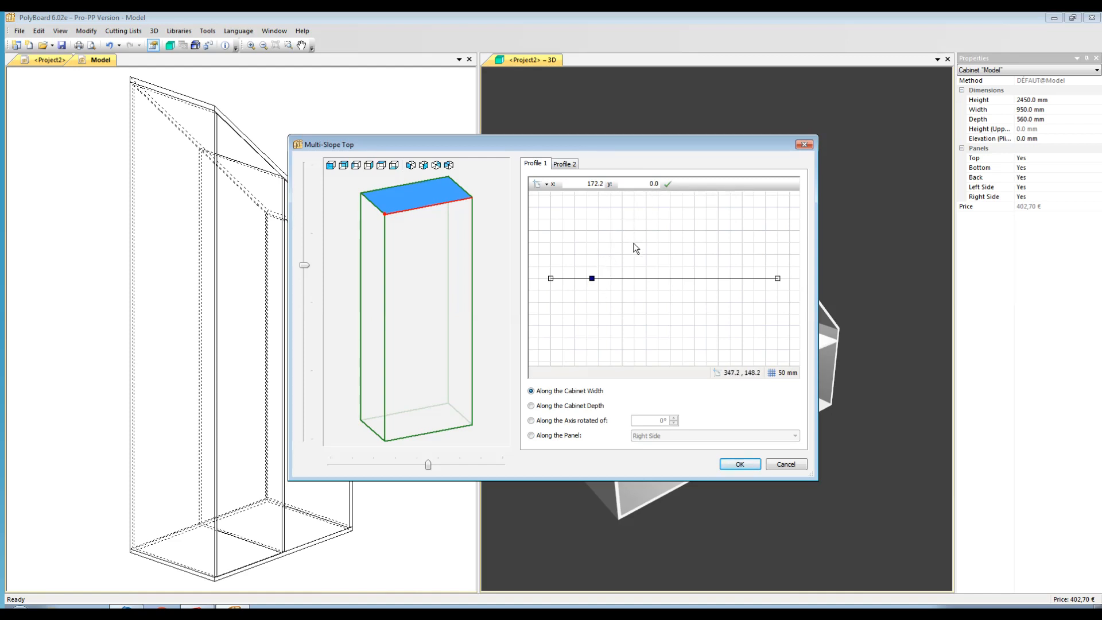
click(196, 609)
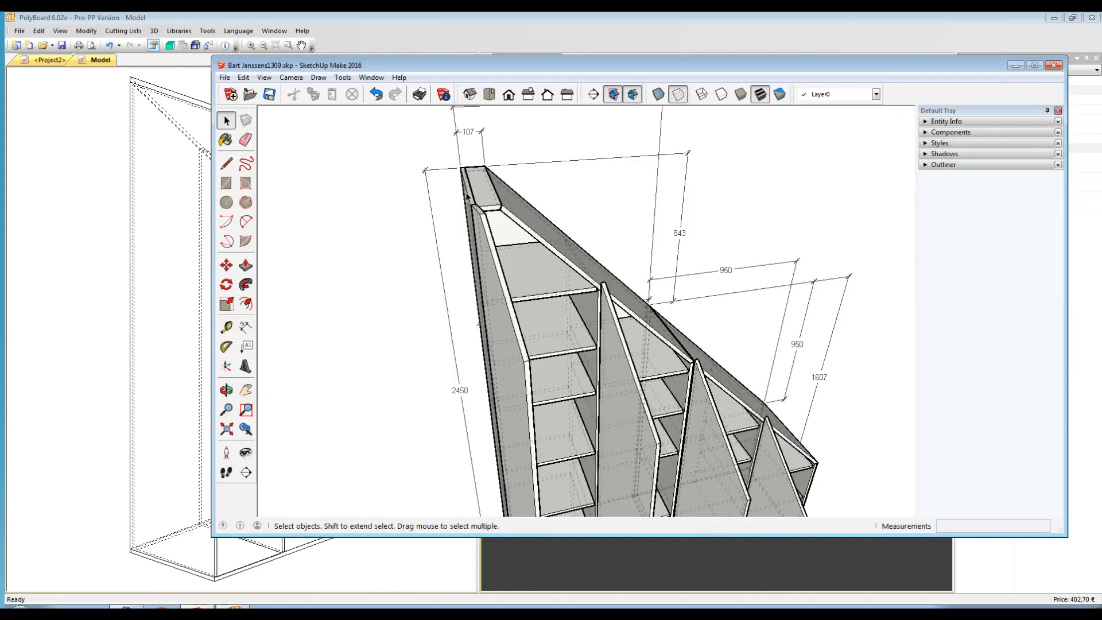
click(232, 607)
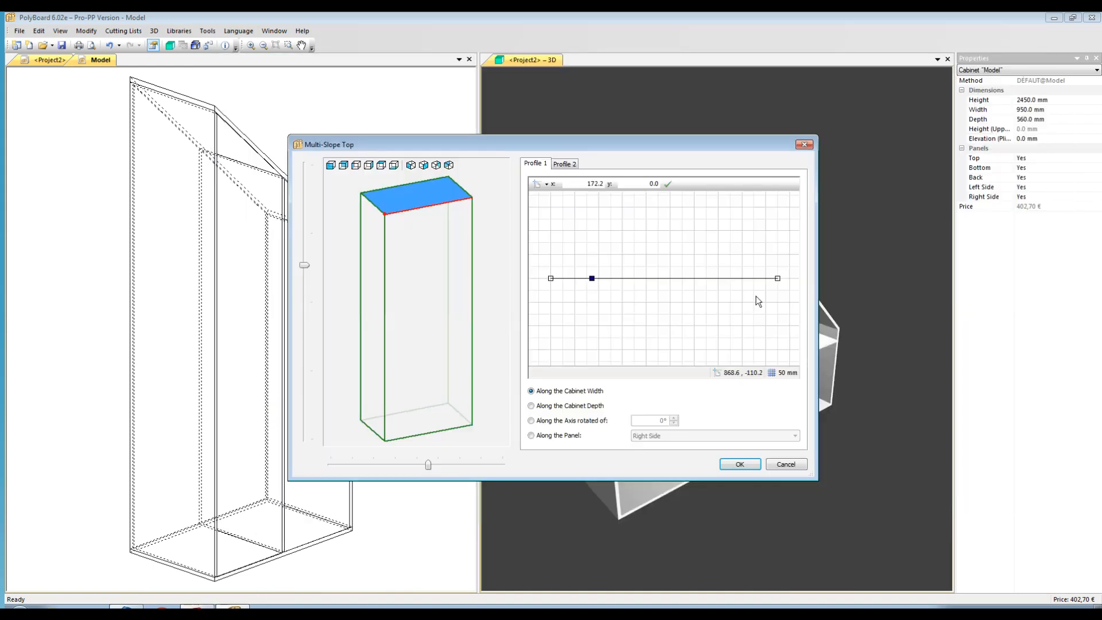
drag(587, 184, 625, 180)
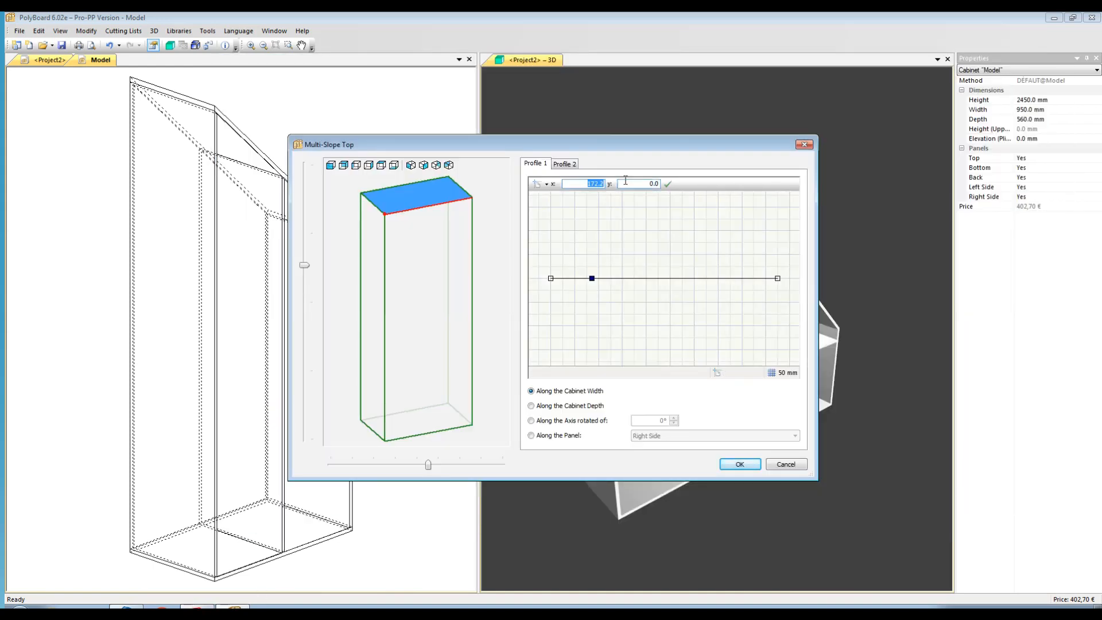
text(107)
click(668, 185)
Set the Y position of the profile's right end vertex to -843 mm and apply the multi-slope top
click(777, 278)
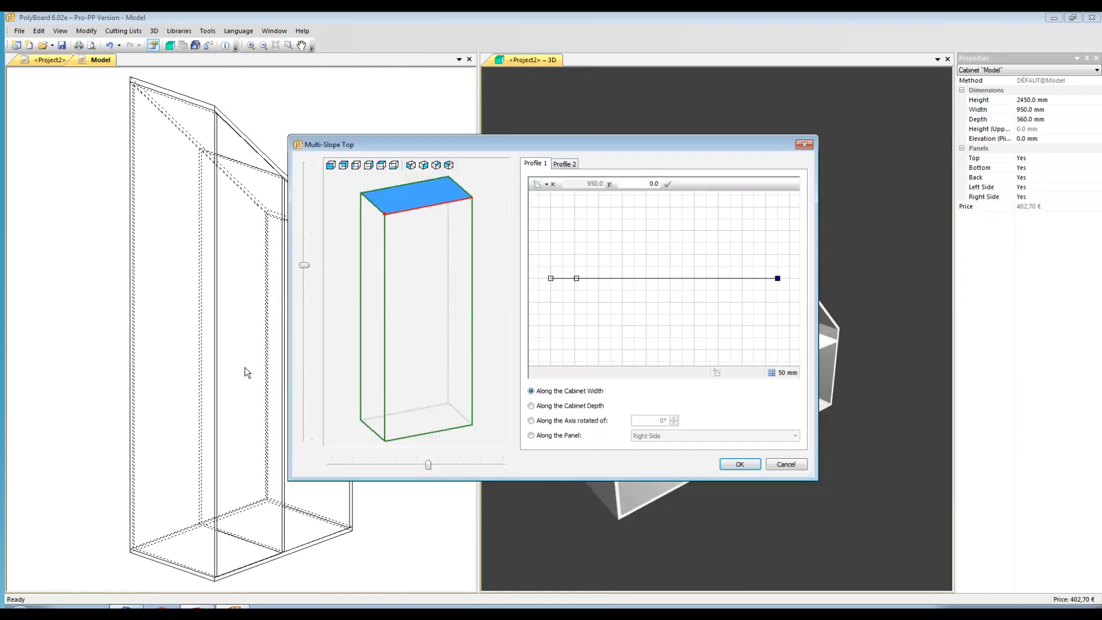
click(646, 183)
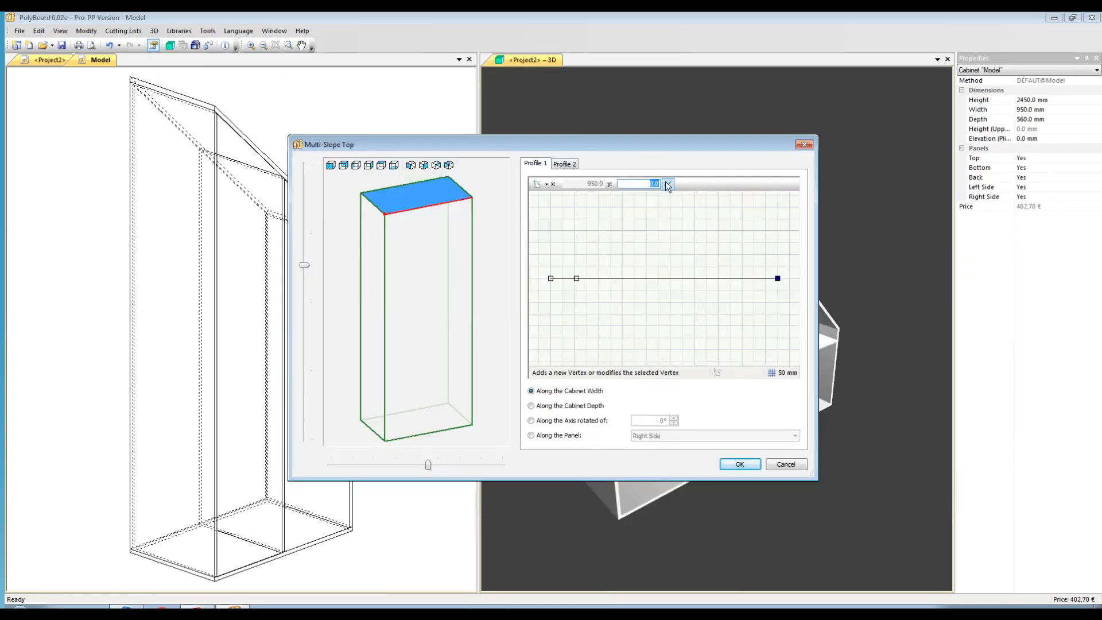
key(BackSpace)
text(-843)
click(668, 183)
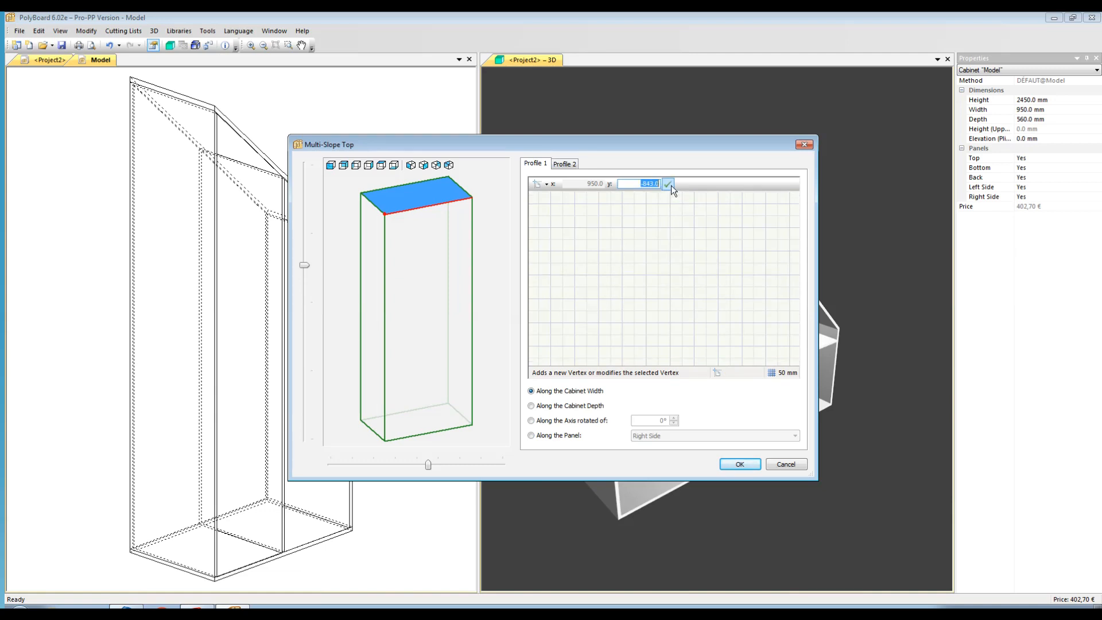
key(Return)
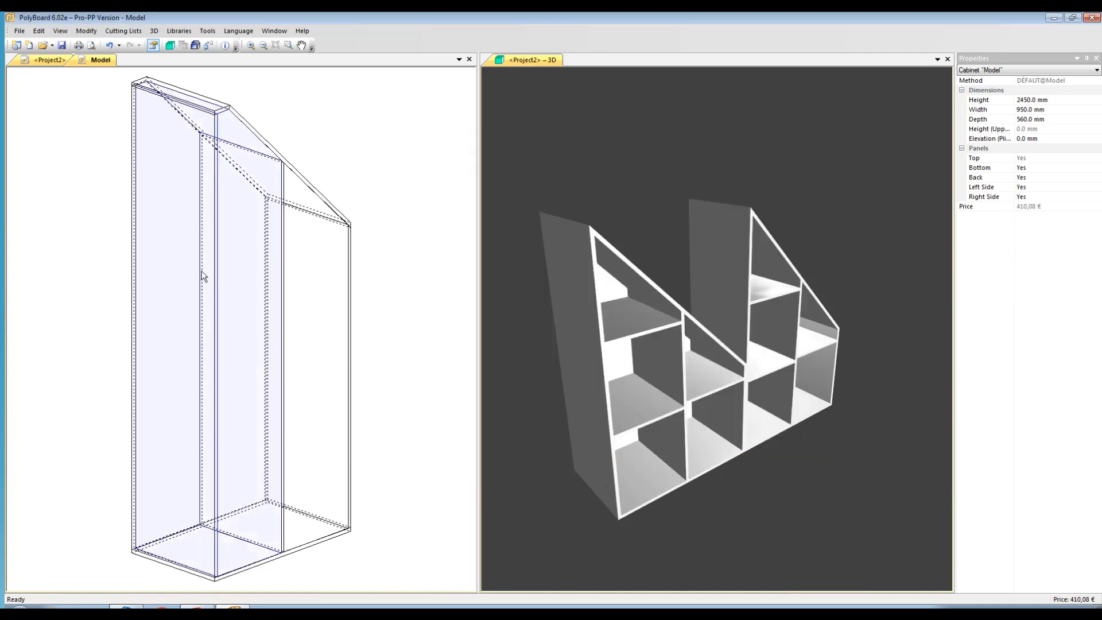
Add three equidistant mobile shelves to the right-hand compartment and five mobile shelves to the left-hand compartment
click(301, 393)
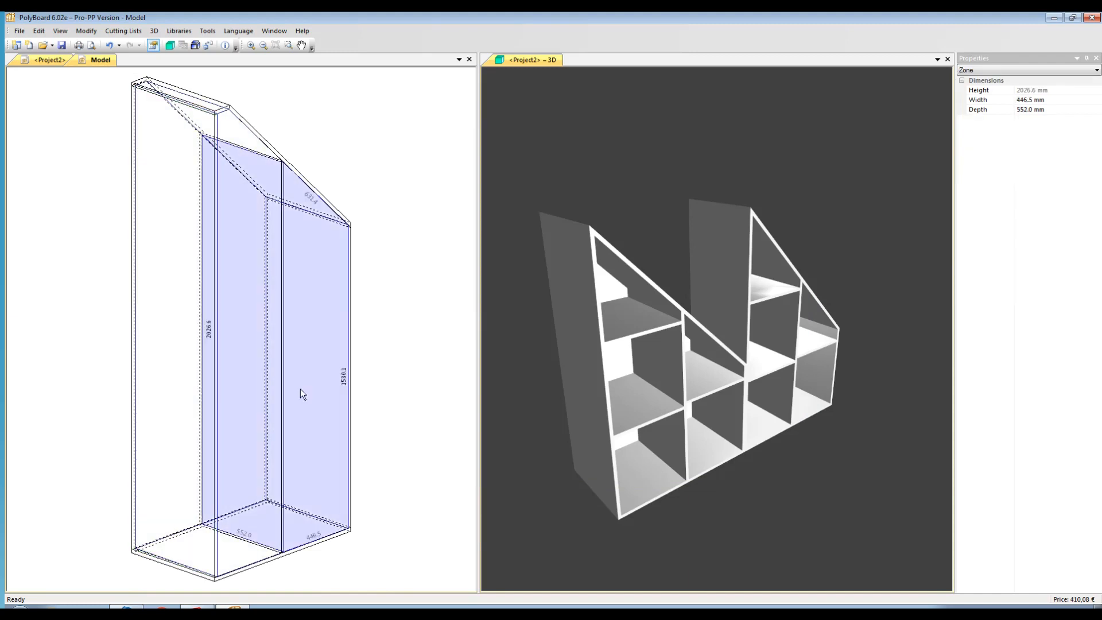
right_click(301, 389)
click(322, 144)
click(467, 311)
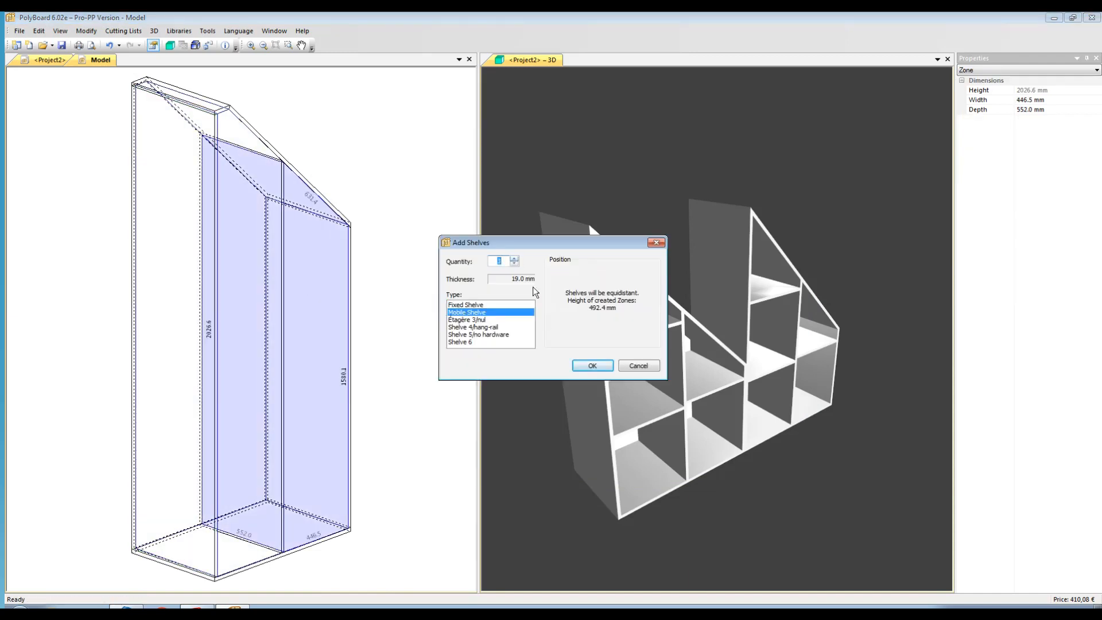
click(599, 365)
right_click(158, 281)
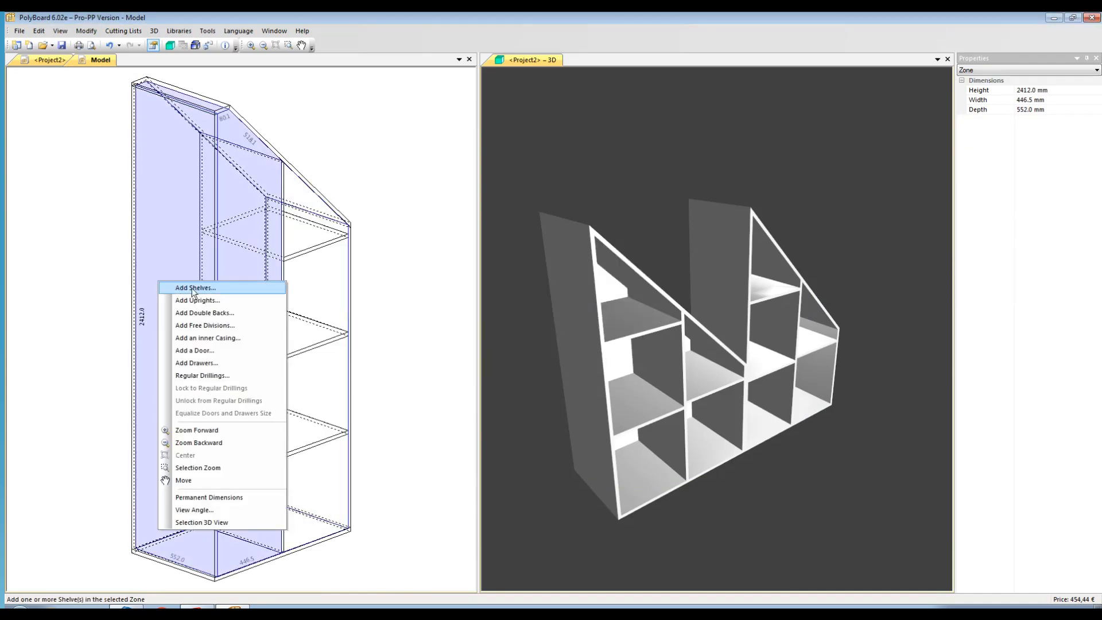
click(193, 290)
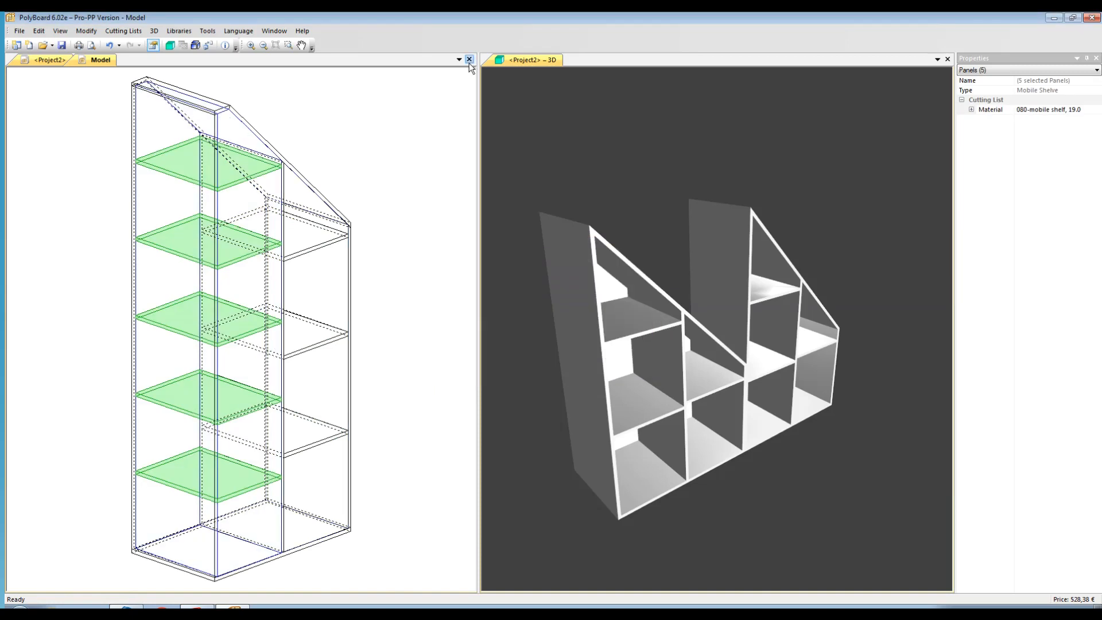
Close the cabinet, saving it as a new model named Model[3]
click(469, 60)
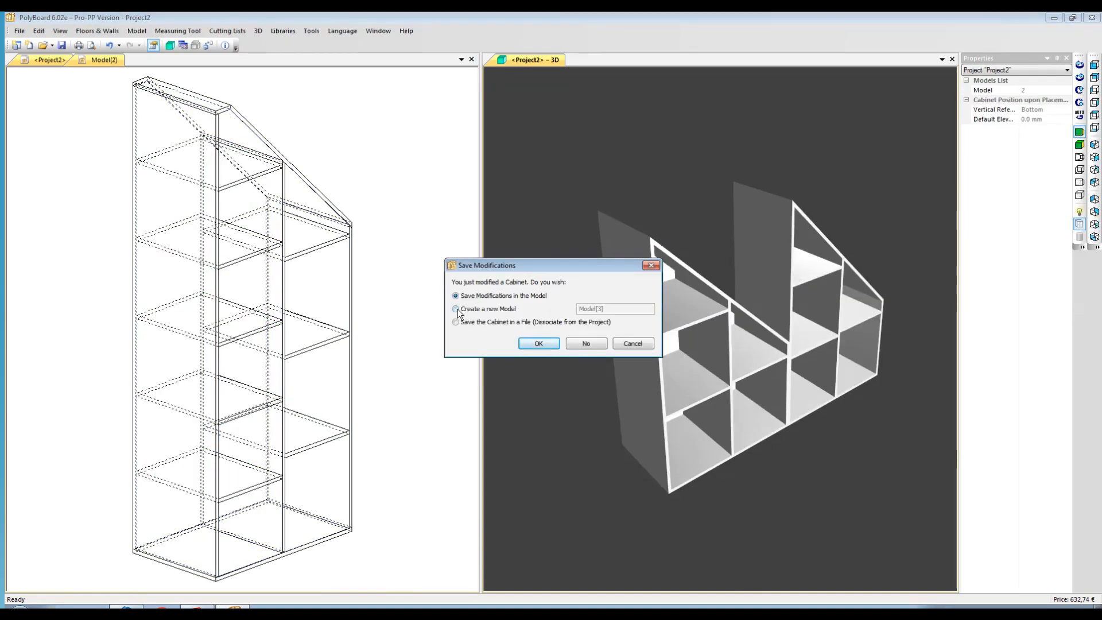
click(456, 309)
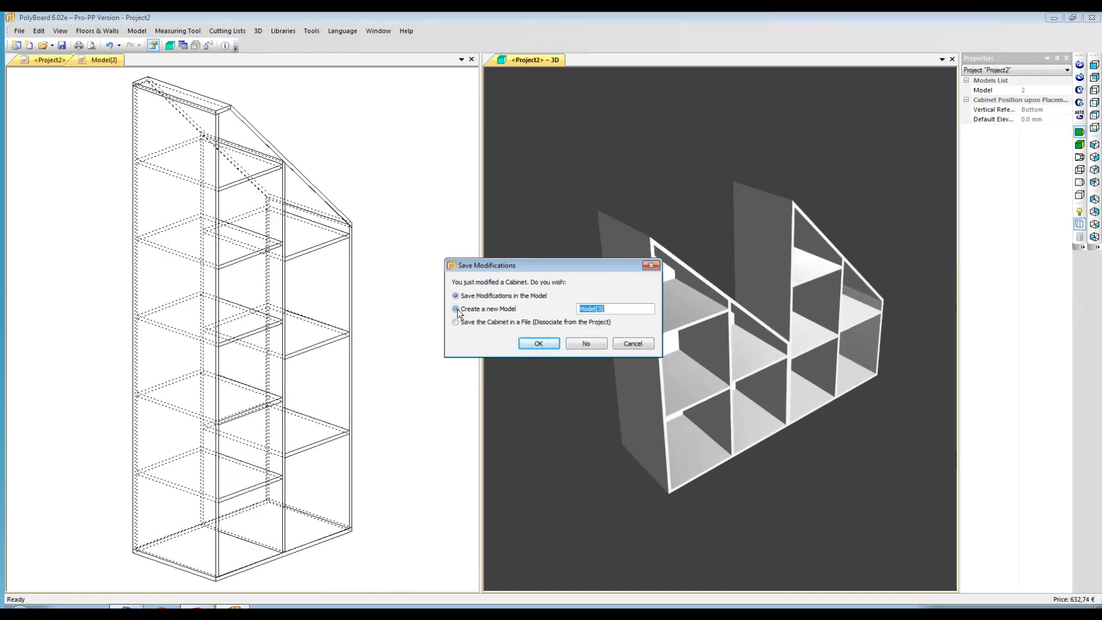
click(538, 344)
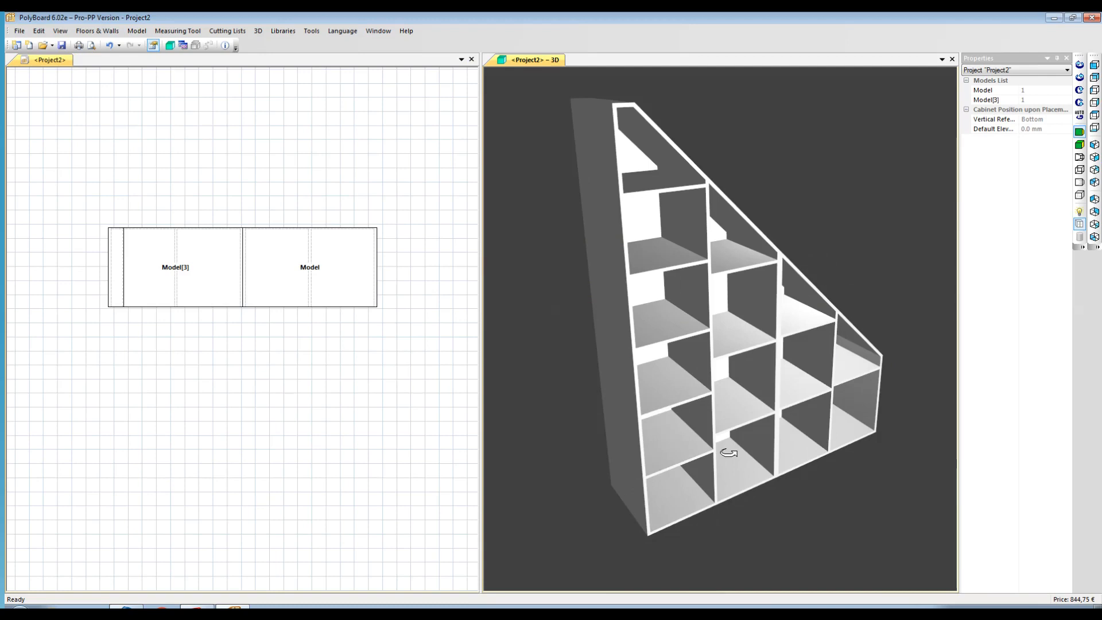
drag(769, 415, 792, 424)
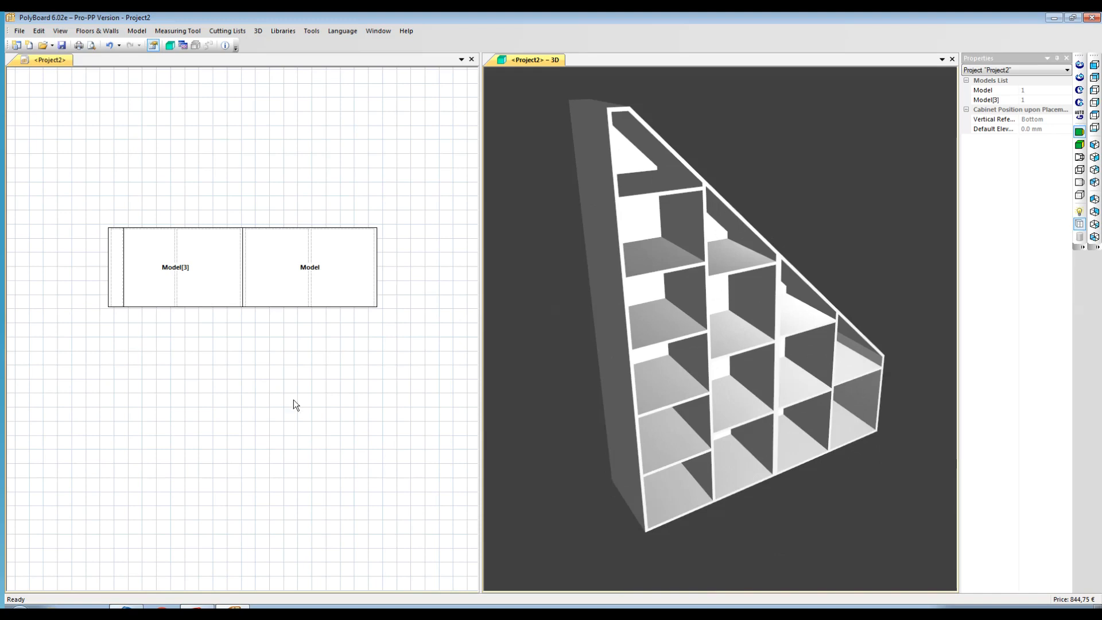
Open the left cabinet and add a single Applied Global door to its right-hand compartment, fitted on Vertical Division [1]
double_click(183, 270)
right_click(314, 280)
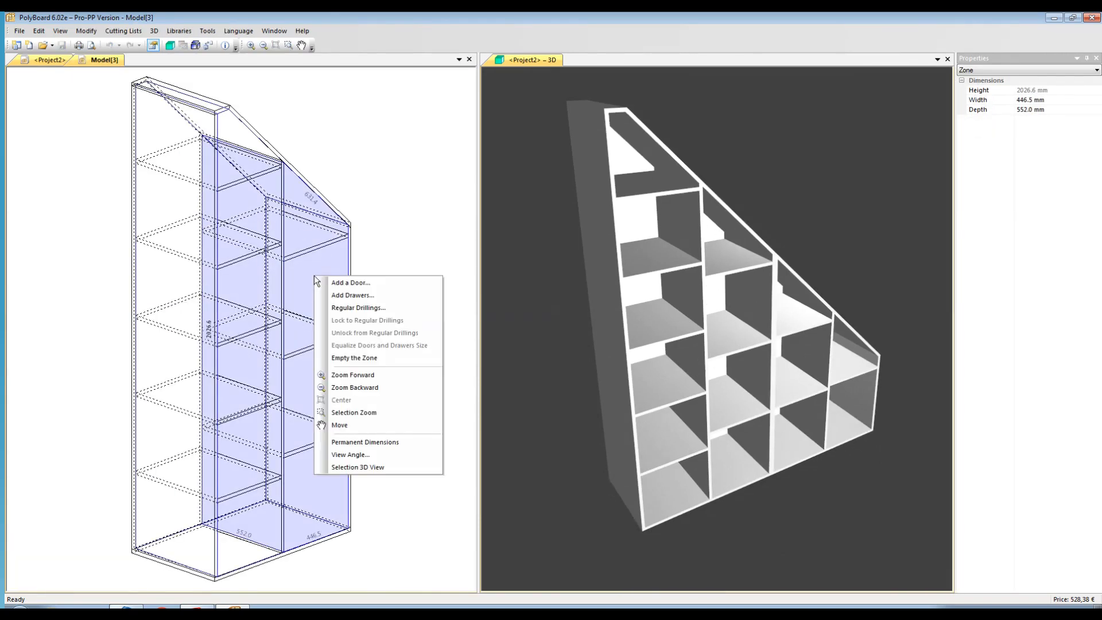
click(351, 283)
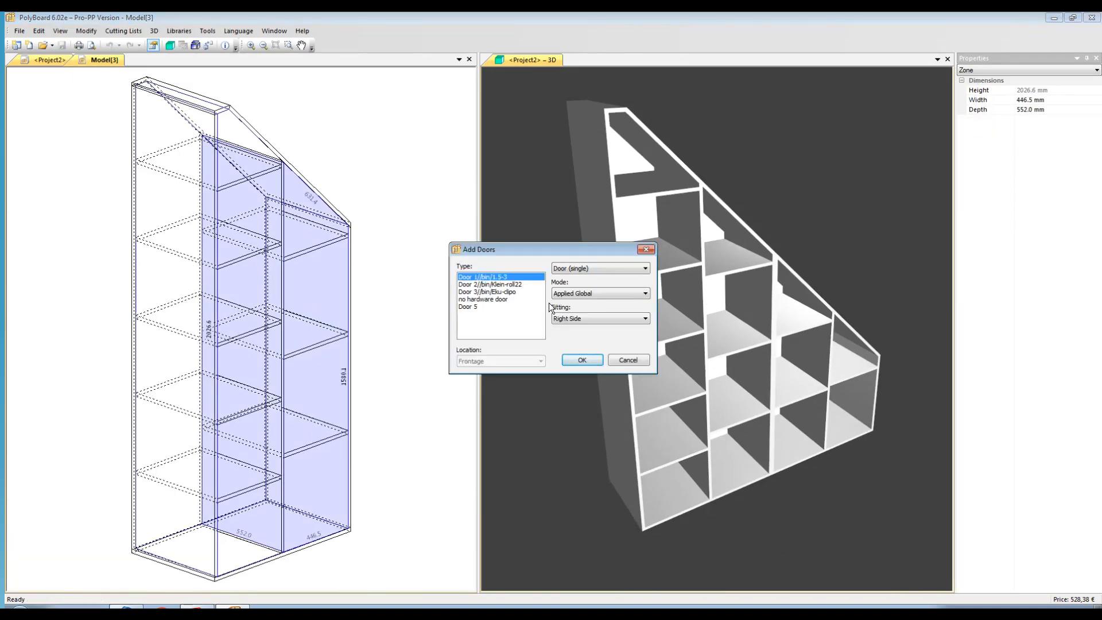
click(596, 319)
click(584, 343)
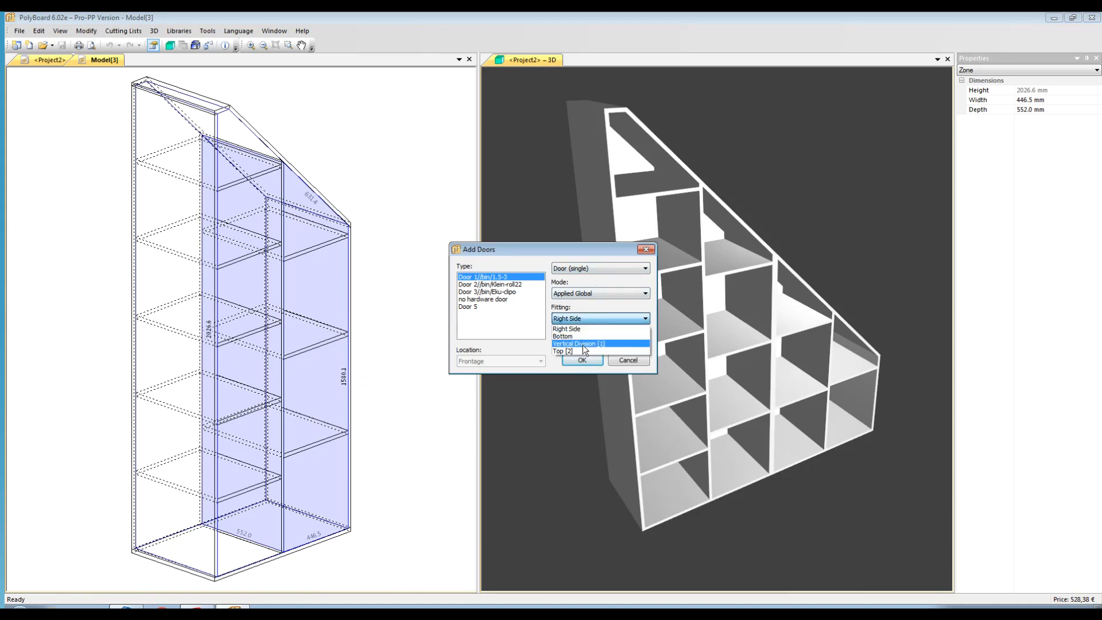
click(582, 360)
Add a single Applied Global door to the left-hand compartment, fitted on the Left Side, and close the cabinet, saving modifications in the model
right_click(178, 144)
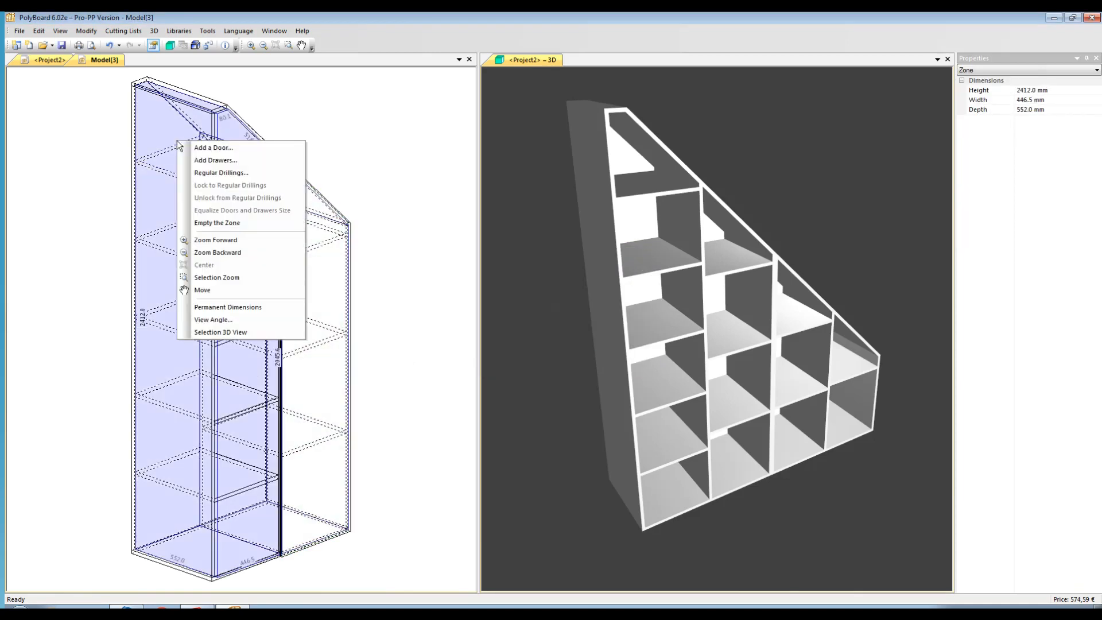
click(195, 148)
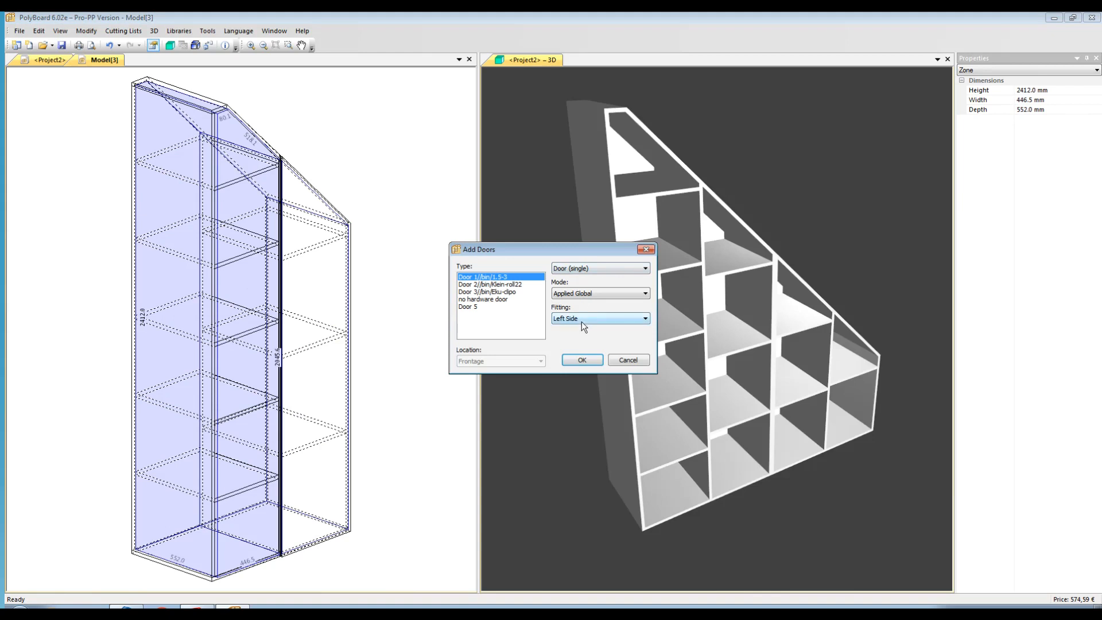
click(582, 360)
click(469, 60)
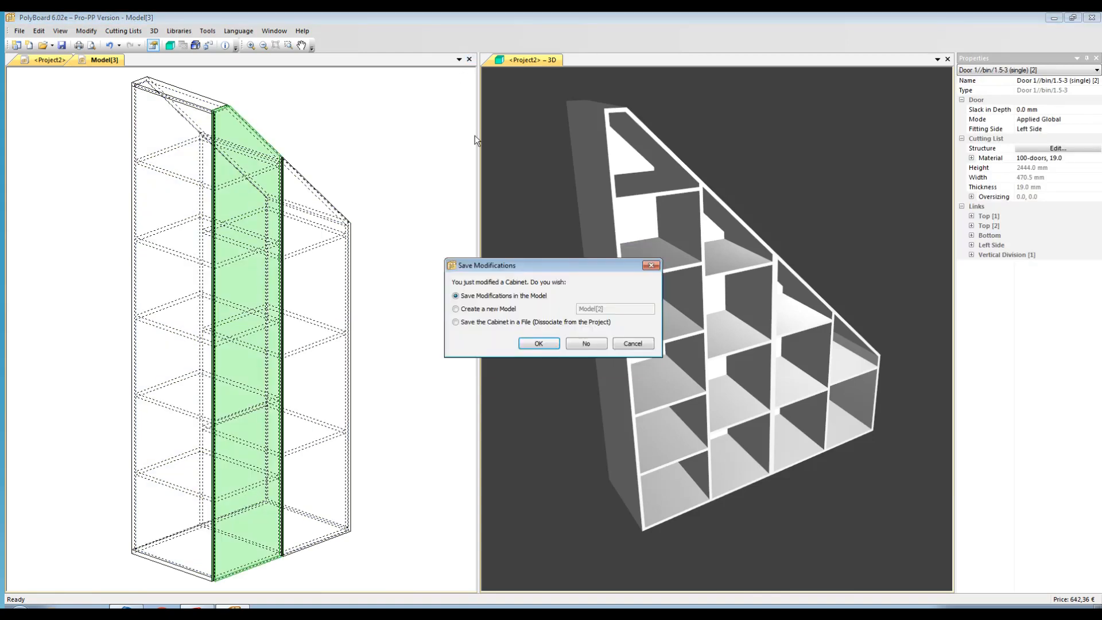
click(538, 345)
Open the right, lower cabinet and add a single Applied Global door to its right-hand compartment, fitted on Vertical Division [1]
double_click(356, 309)
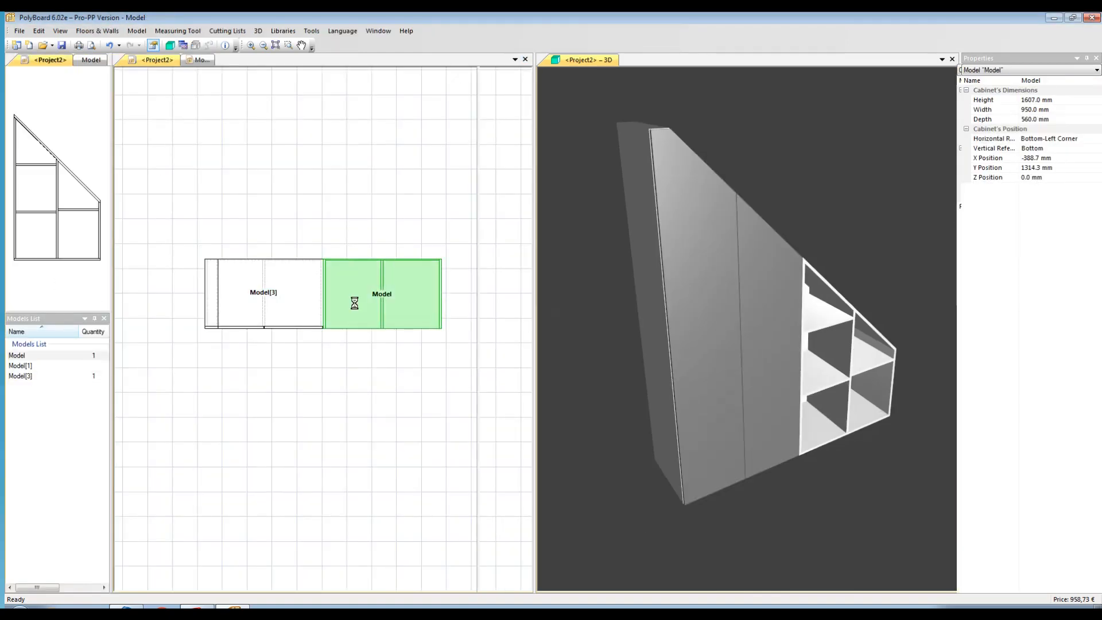
right_click(356, 308)
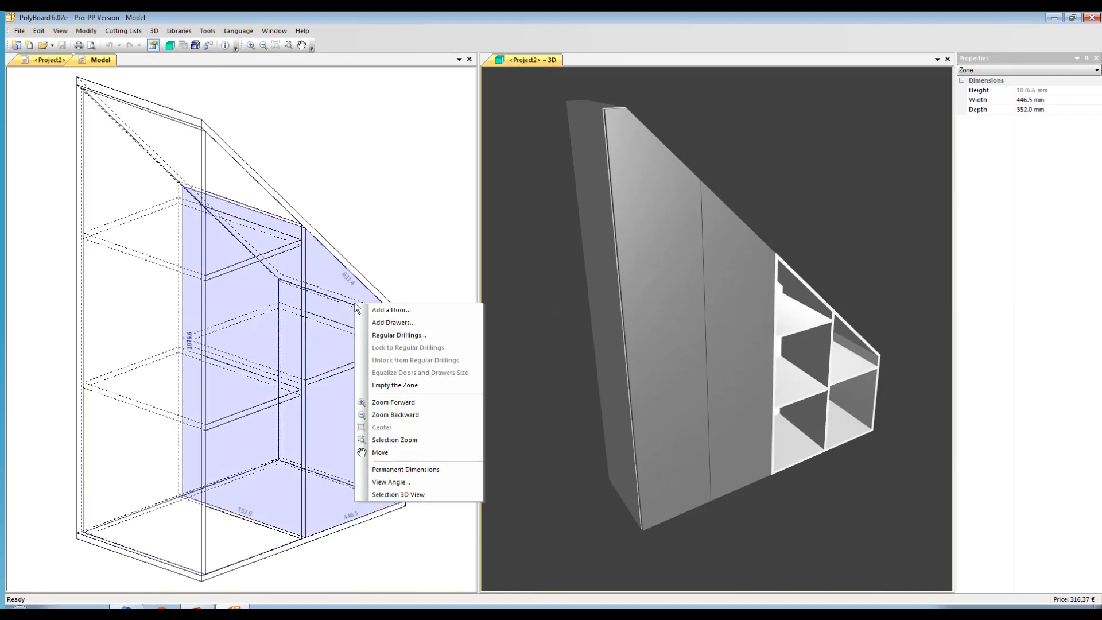
click(379, 311)
click(574, 319)
click(570, 343)
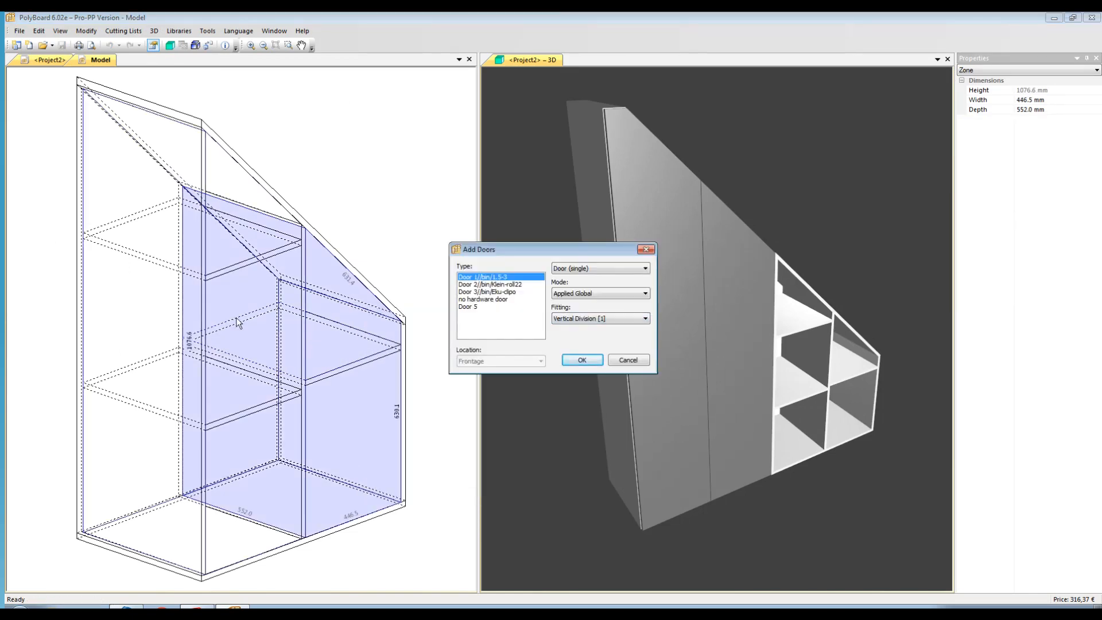
click(581, 360)
Add a single Applied Global door to the lower cabinet's left-hand compartment, fitted on the Left Side
right_click(136, 208)
click(175, 216)
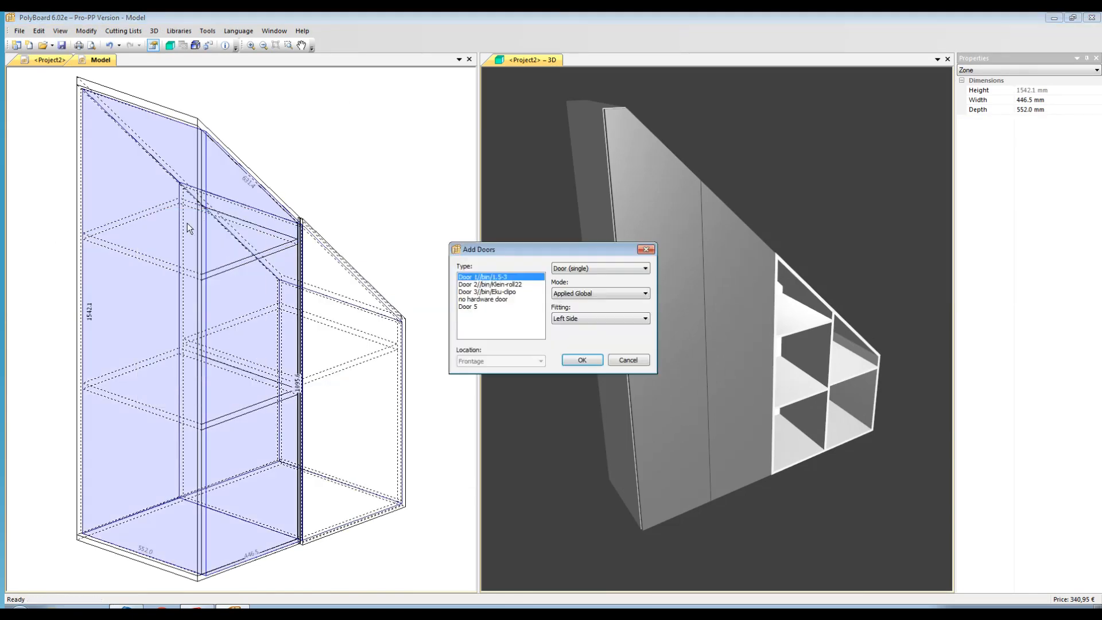
click(582, 360)
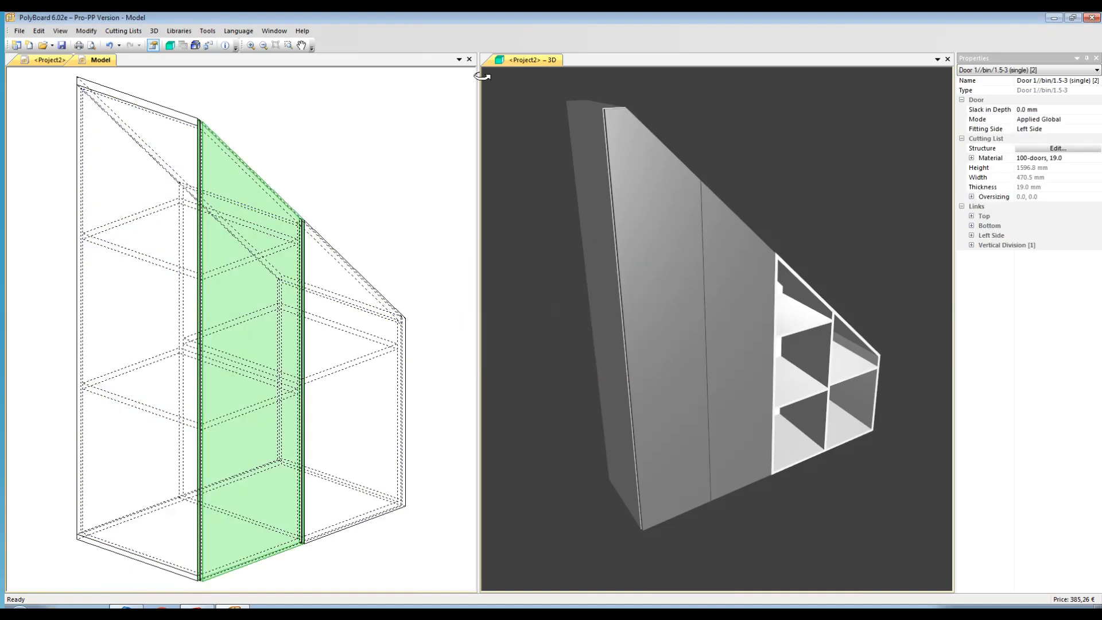
Close the lower cabinet, saving the modifications in the model, and show the doors open in the 3D view
click(469, 59)
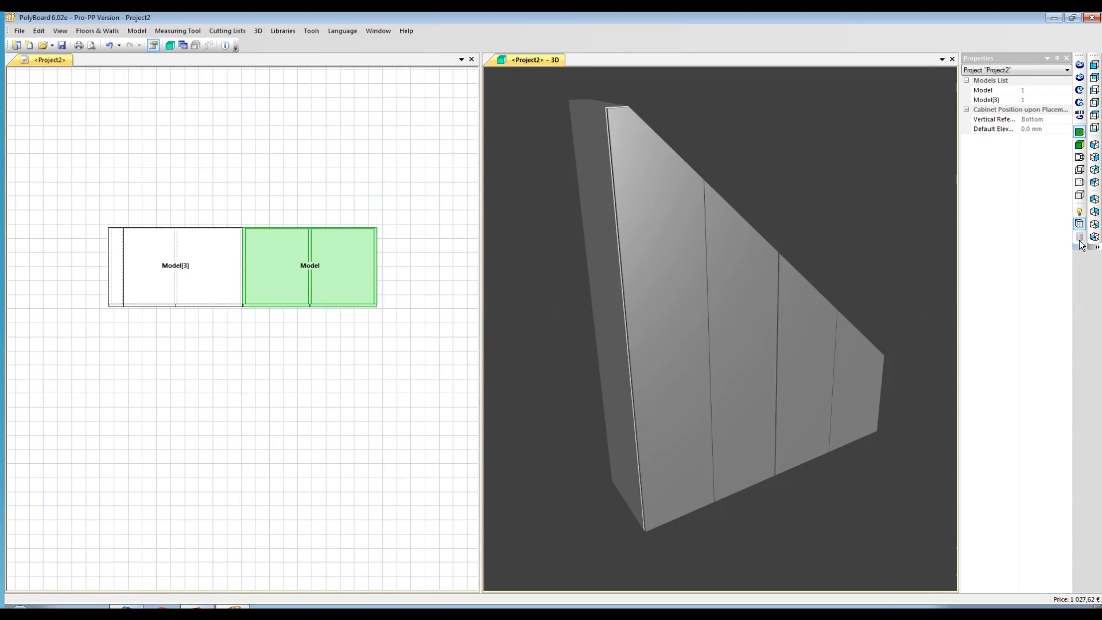
drag(844, 195, 870, 238)
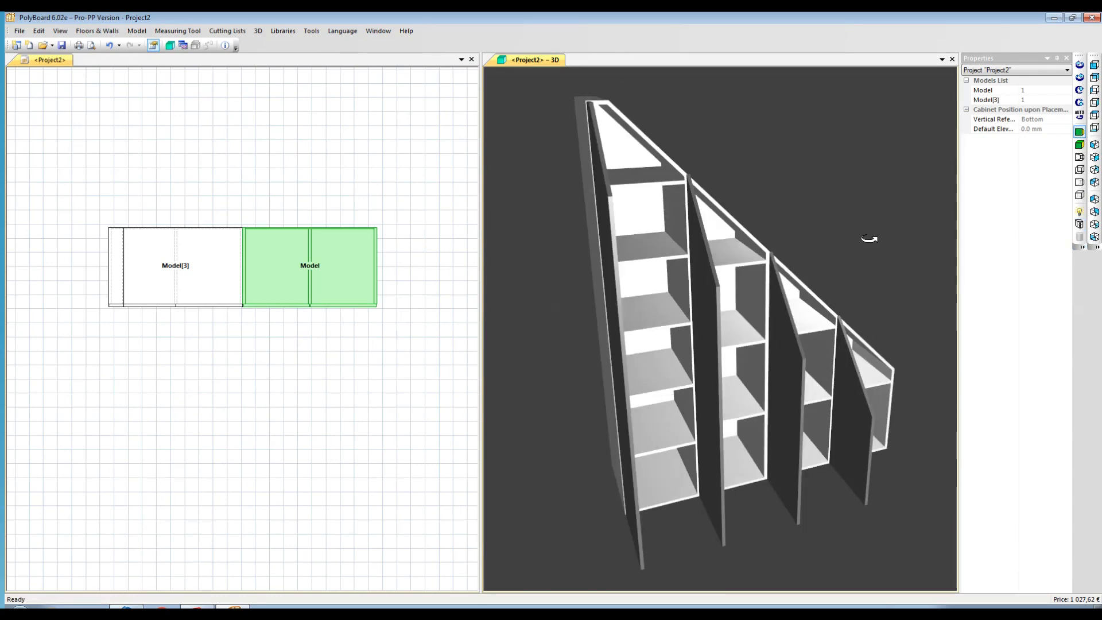